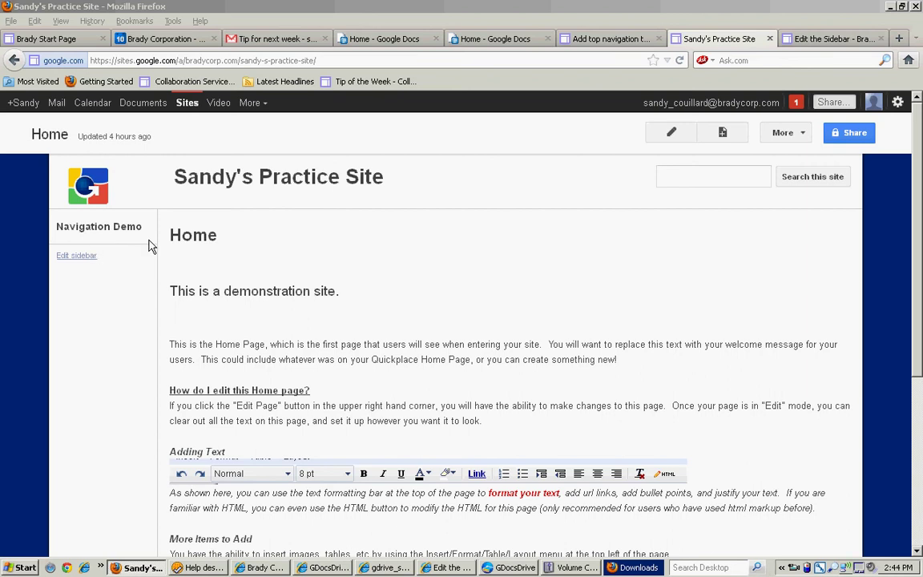
- Examine who has access in the site's Sharing and Permissions settings and return to the site's home page
click(800, 133)
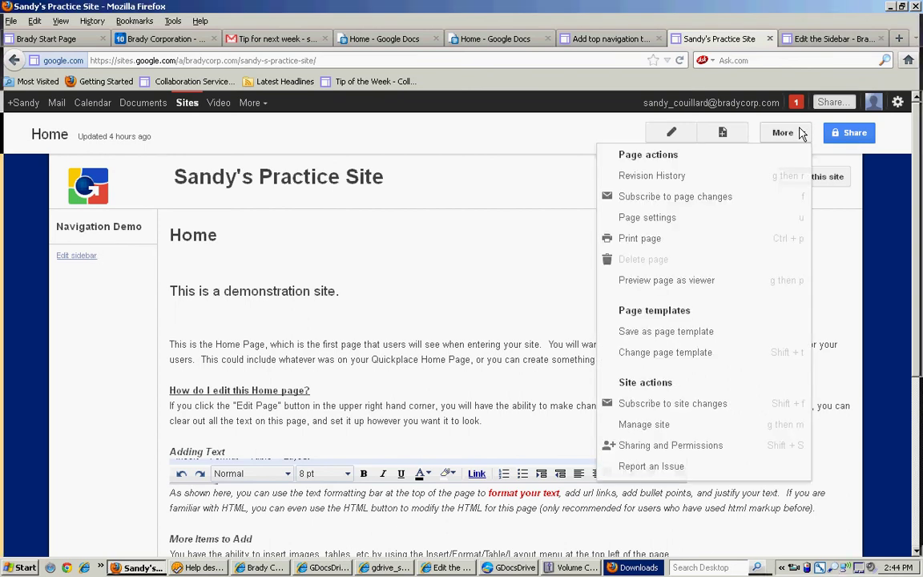
click(648, 447)
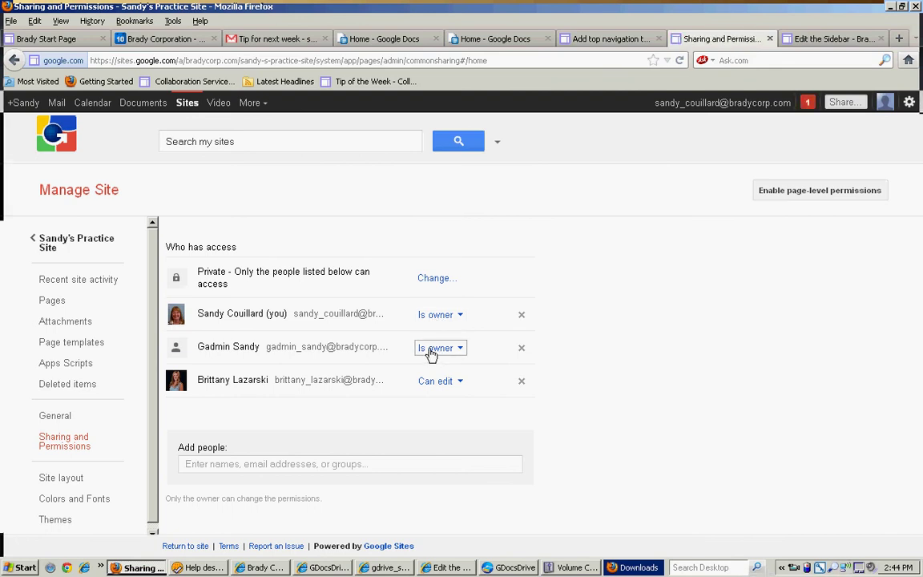
click(70, 245)
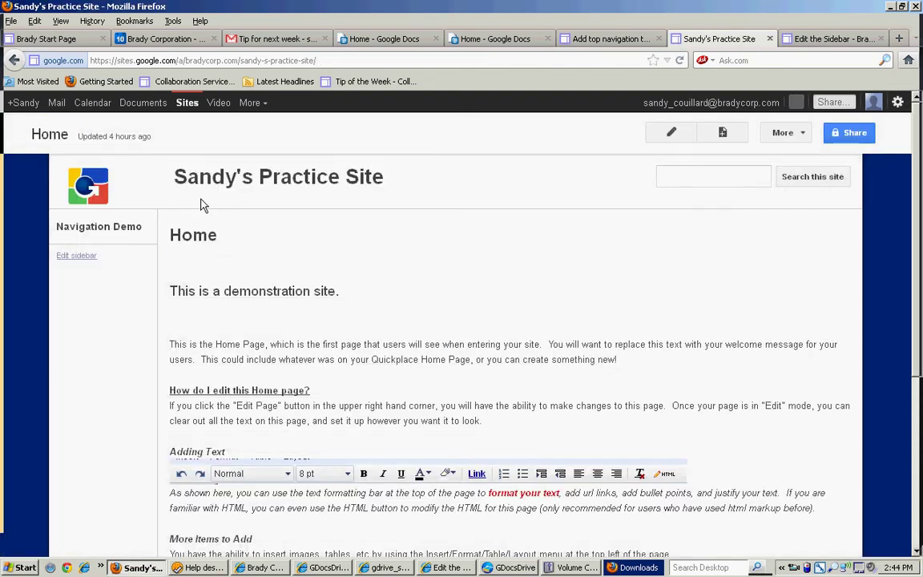
- Make the sidebar navigation organize automatically with 1 level of pages, save the layout and return to the home page
click(78, 258)
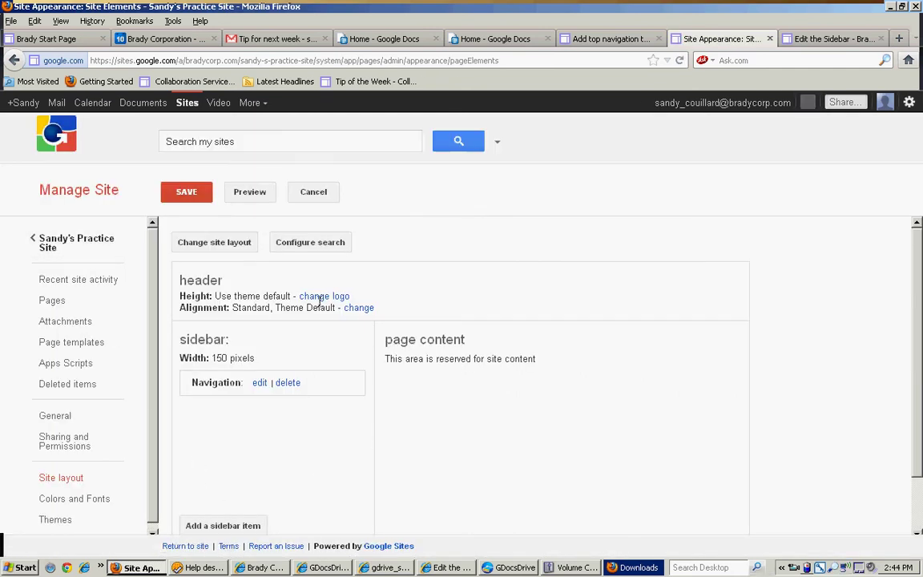
click(262, 383)
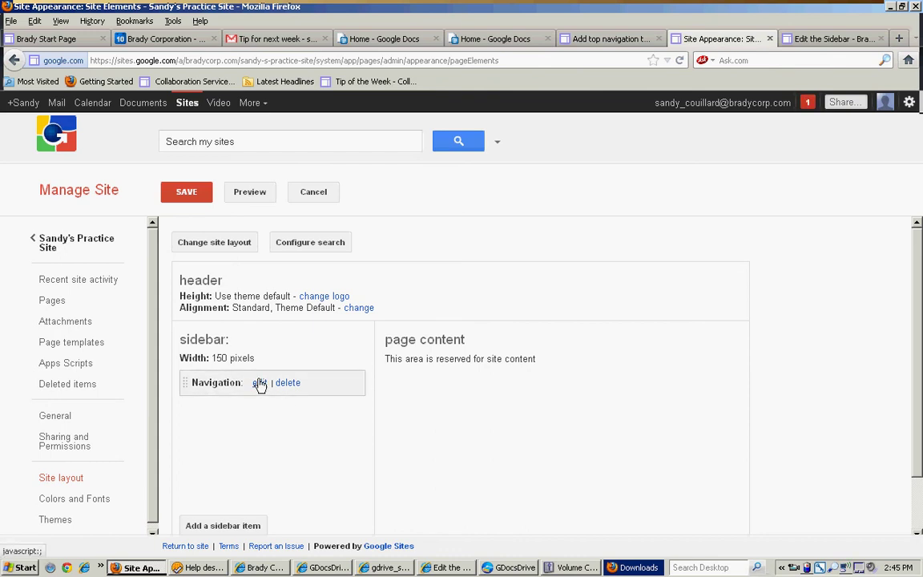
click(260, 384)
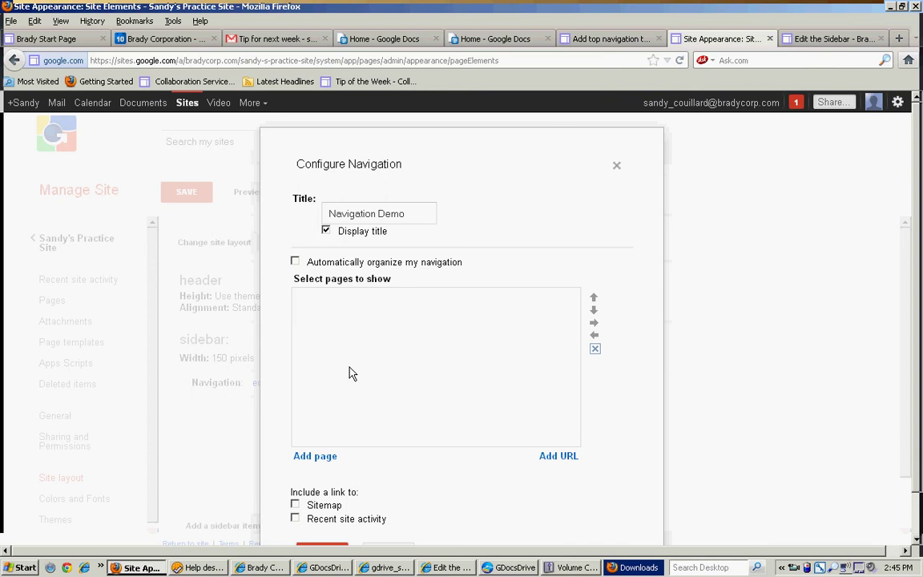
click(295, 262)
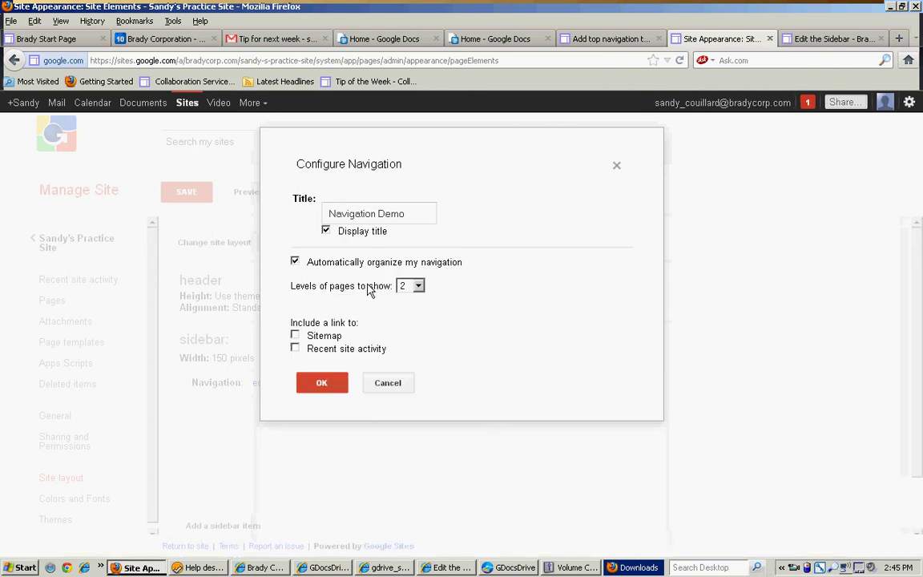
click(418, 286)
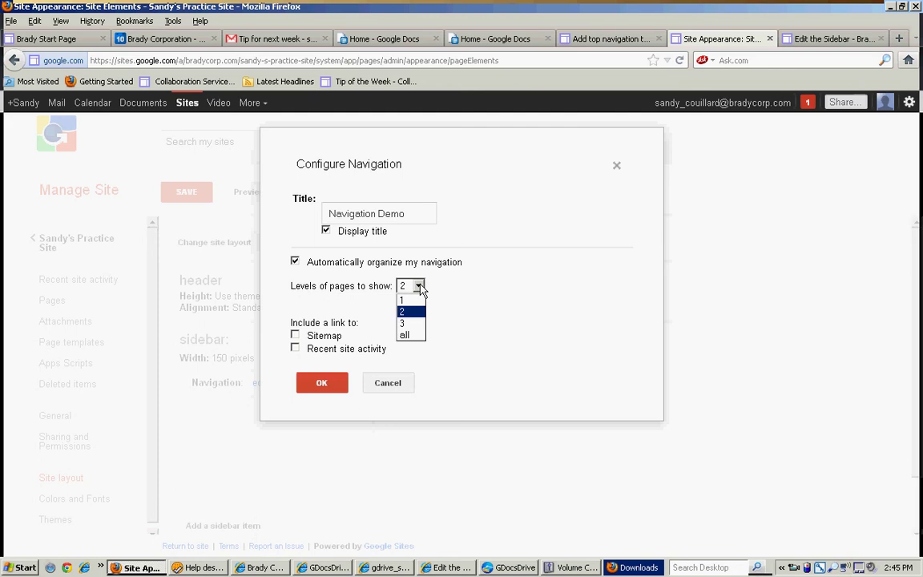
click(412, 301)
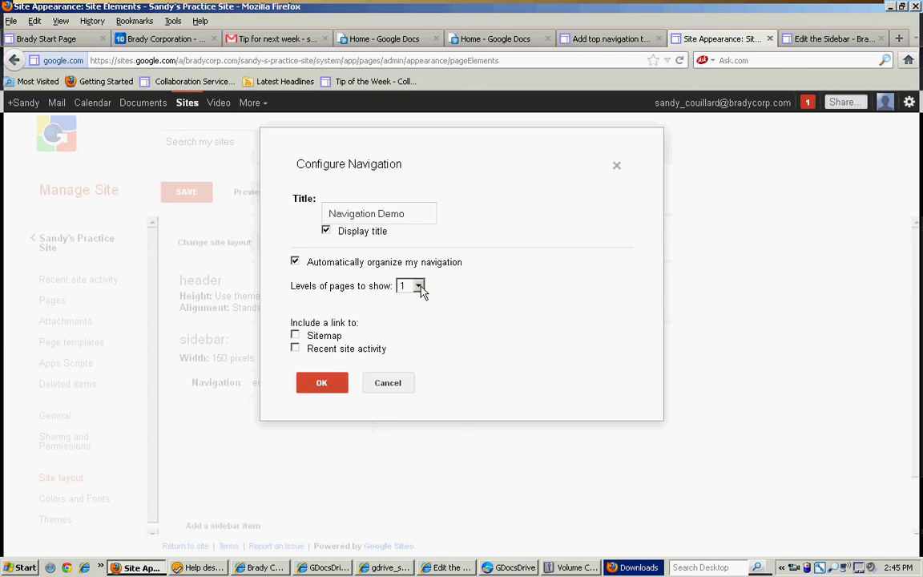
click(322, 383)
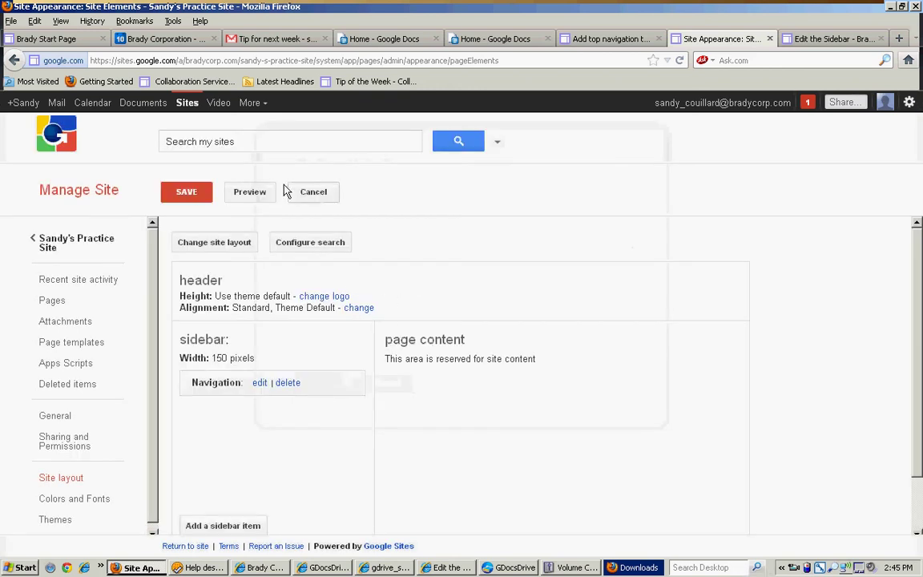
click(182, 194)
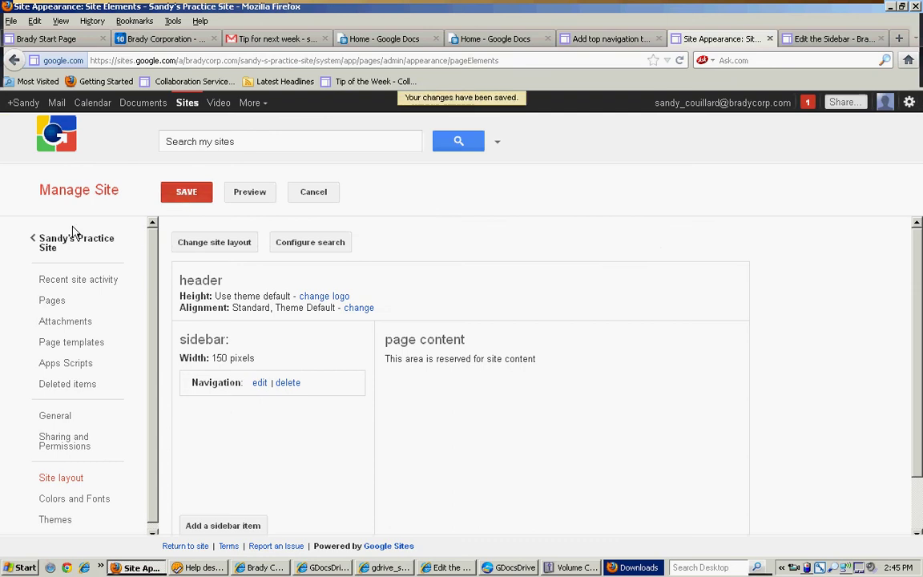
click(56, 249)
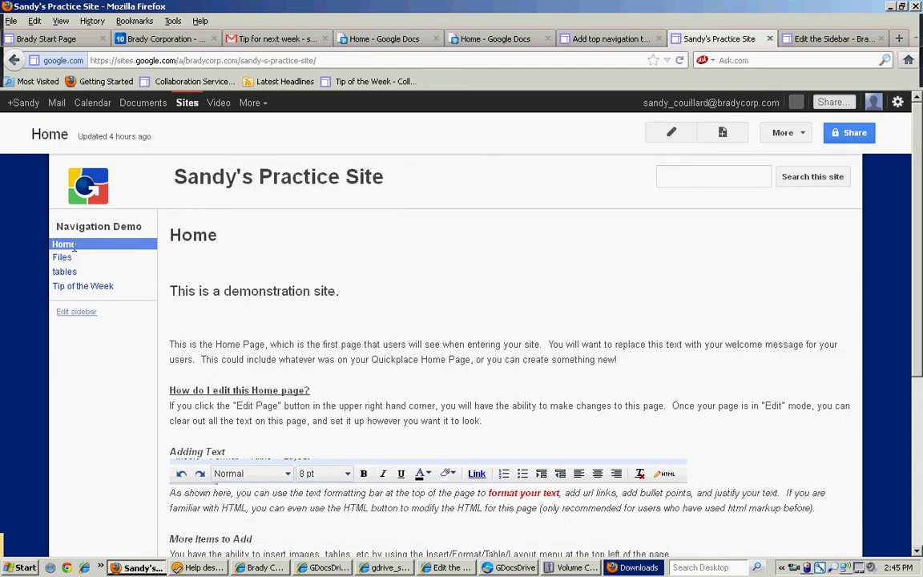
click(117, 258)
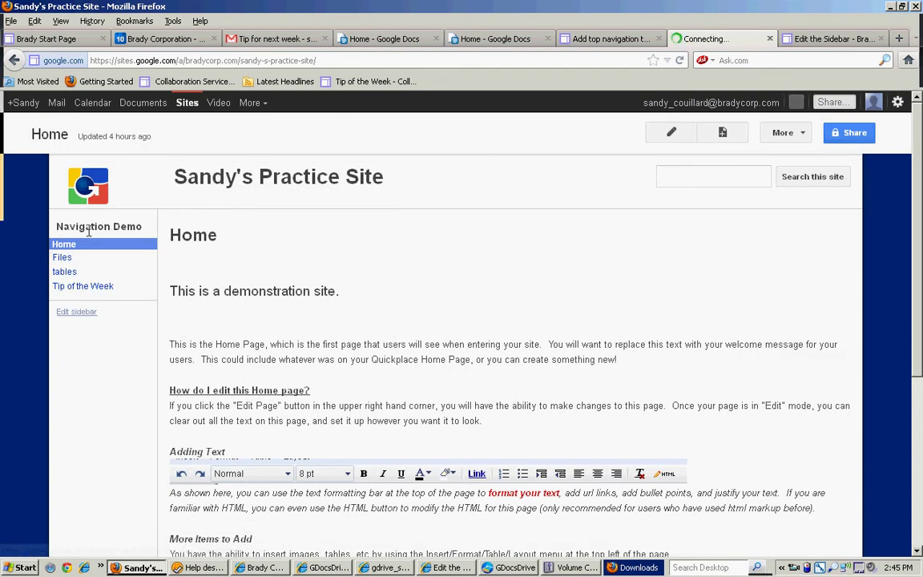
- Set the sidebar navigation to show 2 levels of pages, save the layout and return to the home page
click(74, 314)
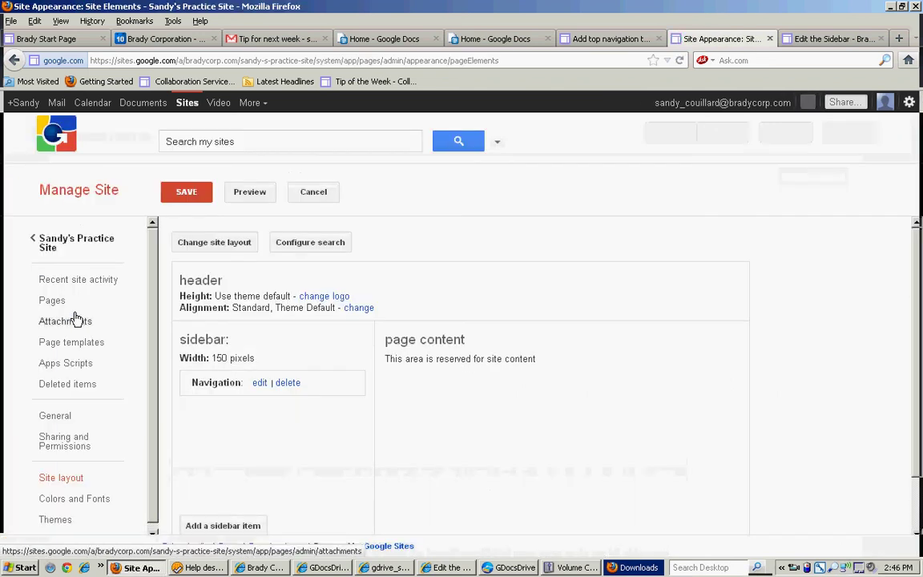
click(257, 383)
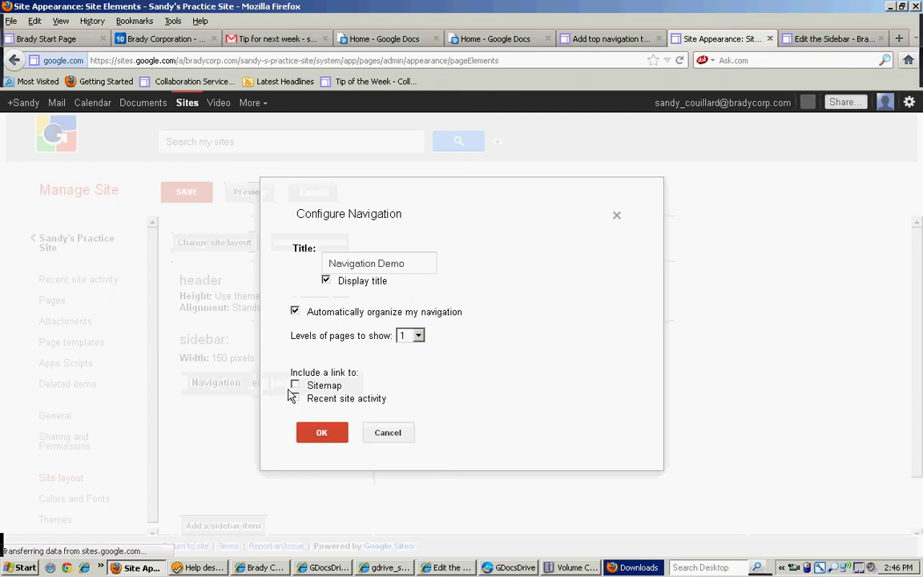
click(418, 336)
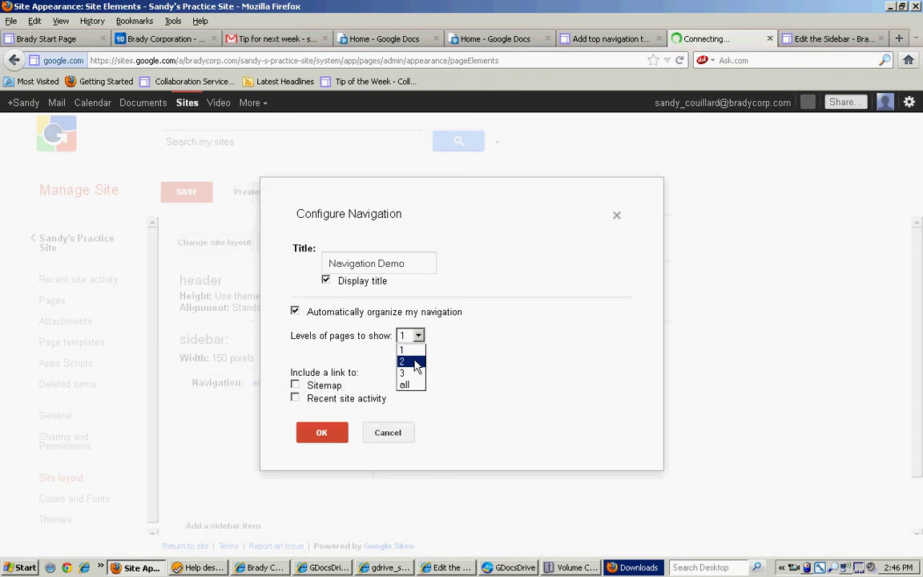
click(414, 361)
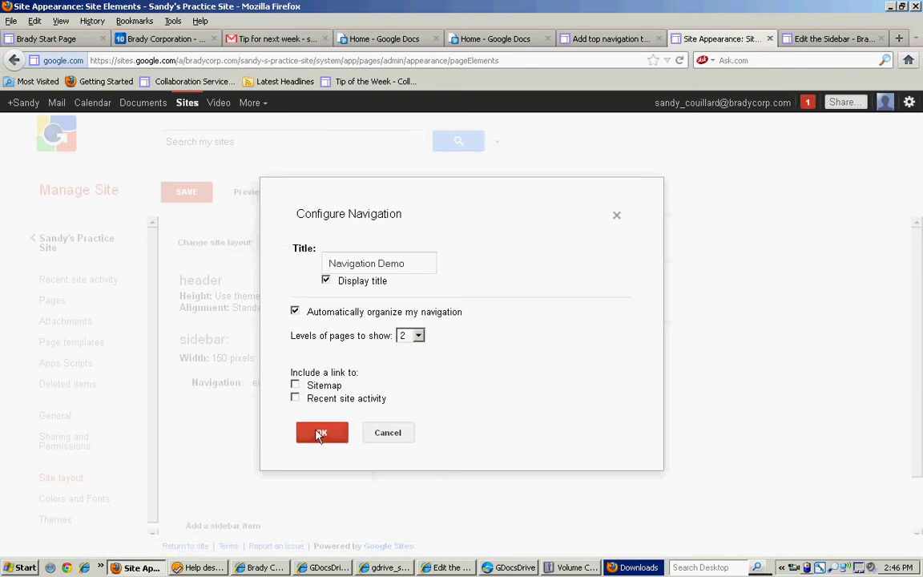
click(418, 336)
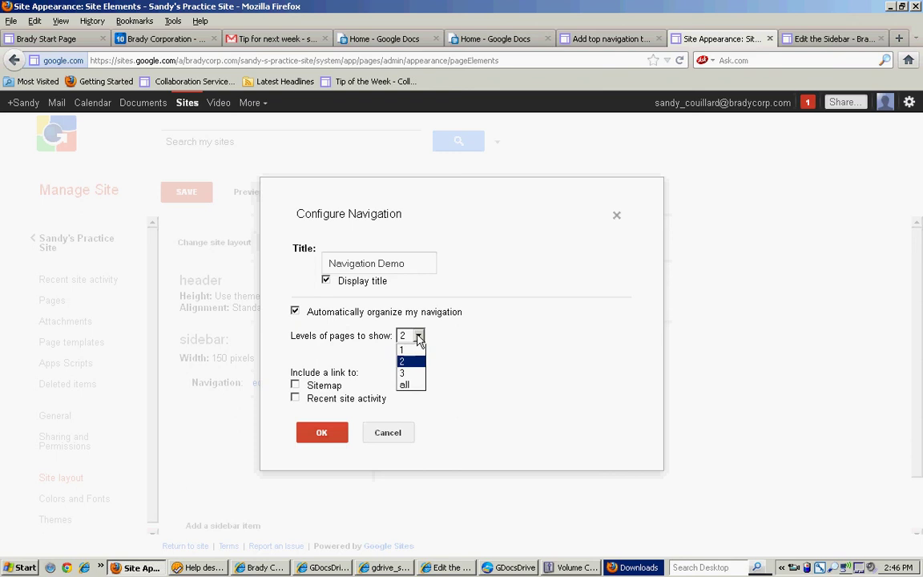
click(407, 363)
click(312, 433)
click(185, 192)
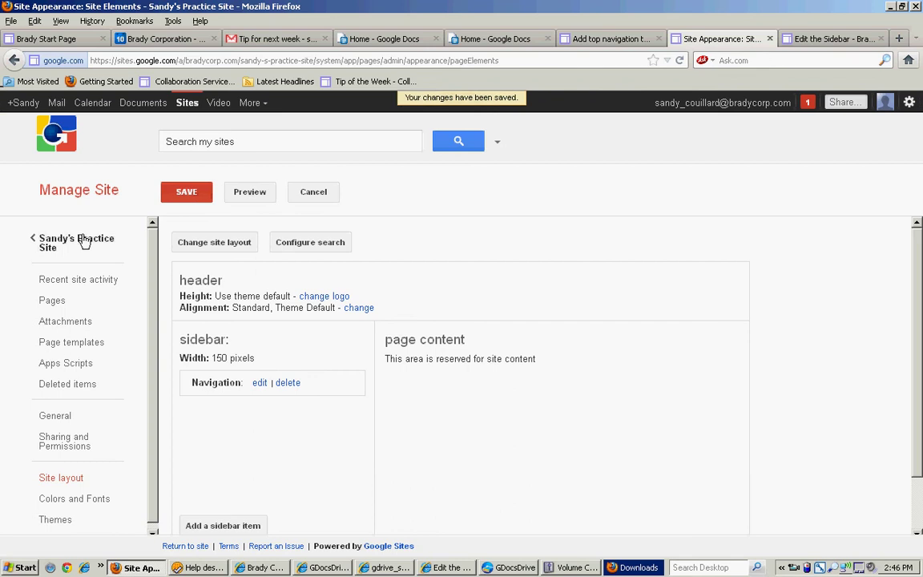
click(58, 244)
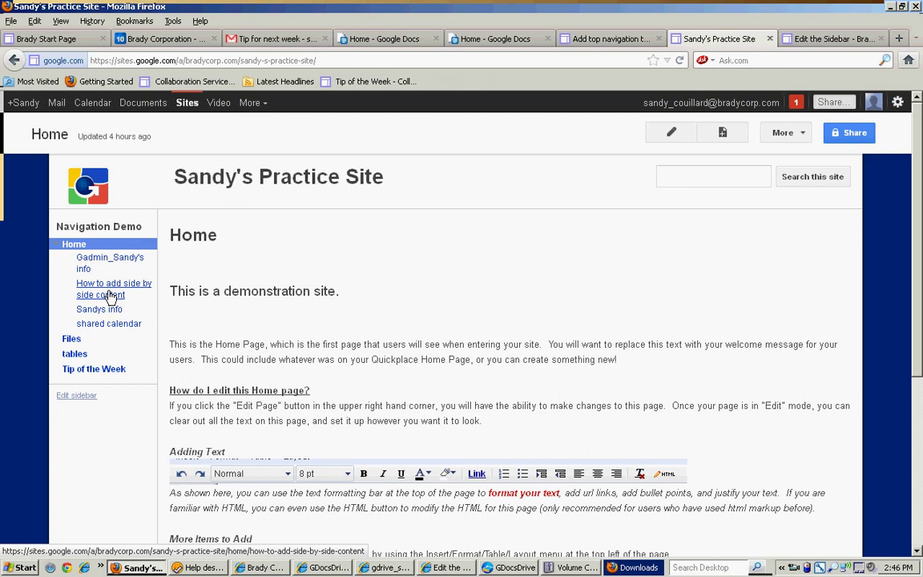
- Turn off automatic organization of the sidebar navigation and remove the Tip of the Week and Files pages from its list
click(76, 397)
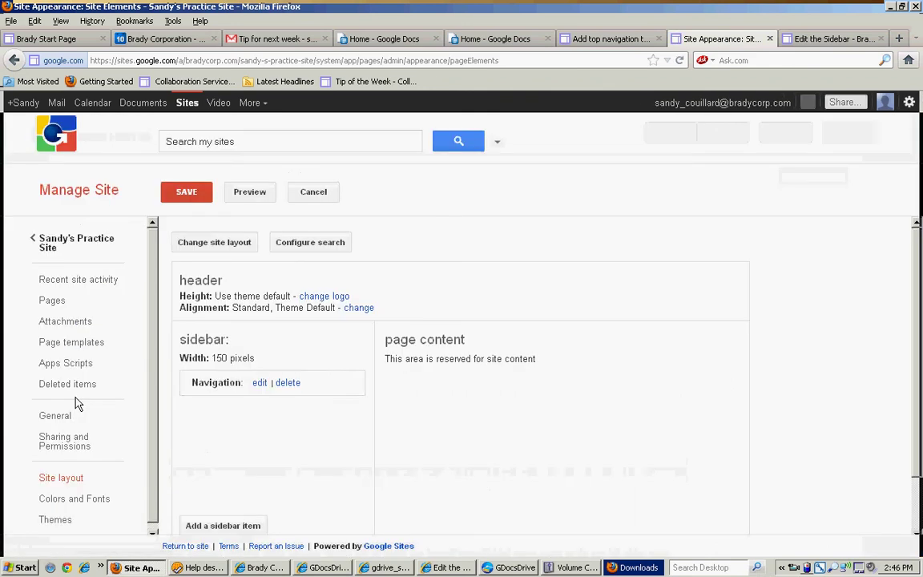
click(262, 383)
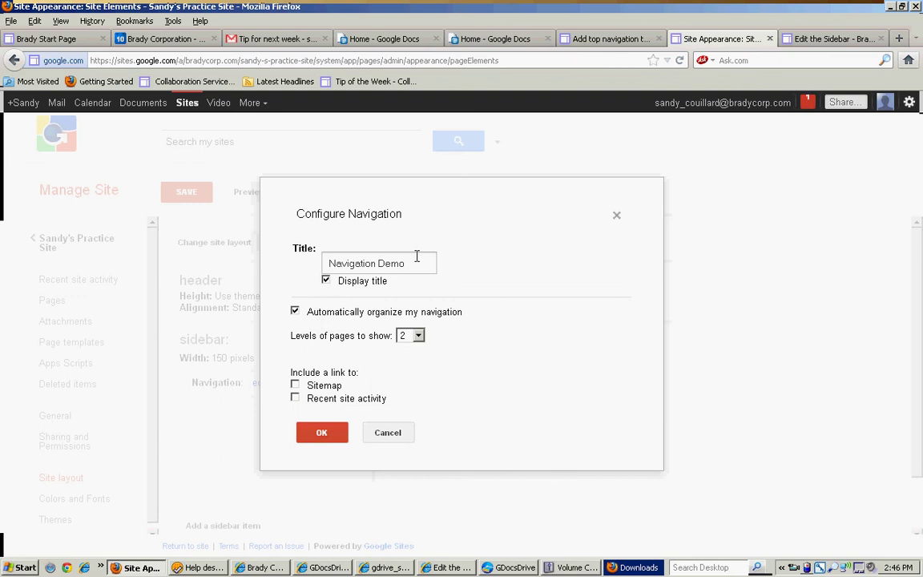
click(296, 311)
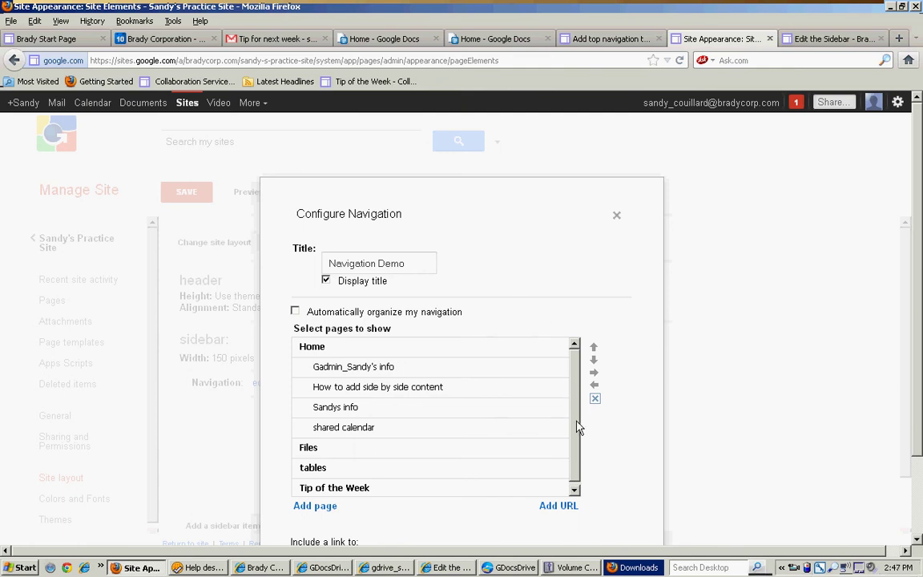
click(485, 486)
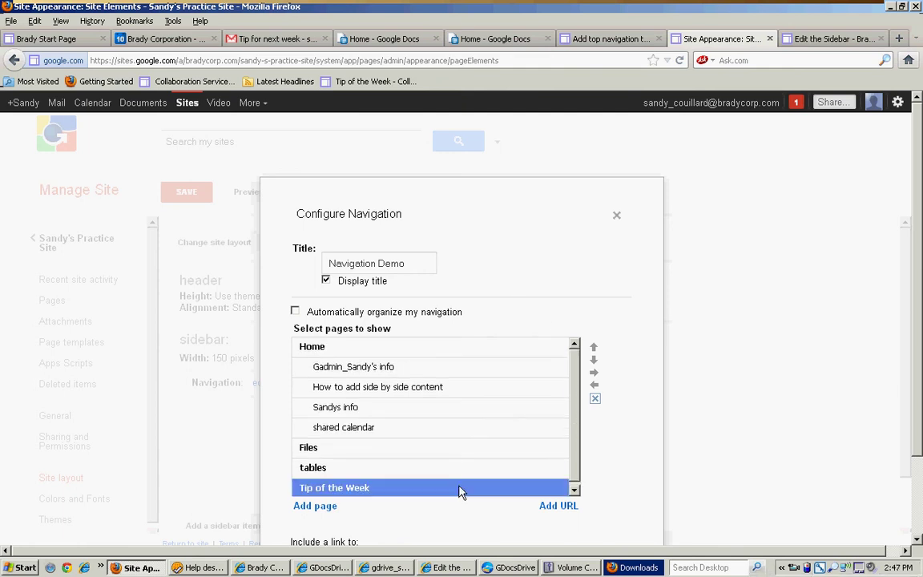
click(594, 399)
click(464, 448)
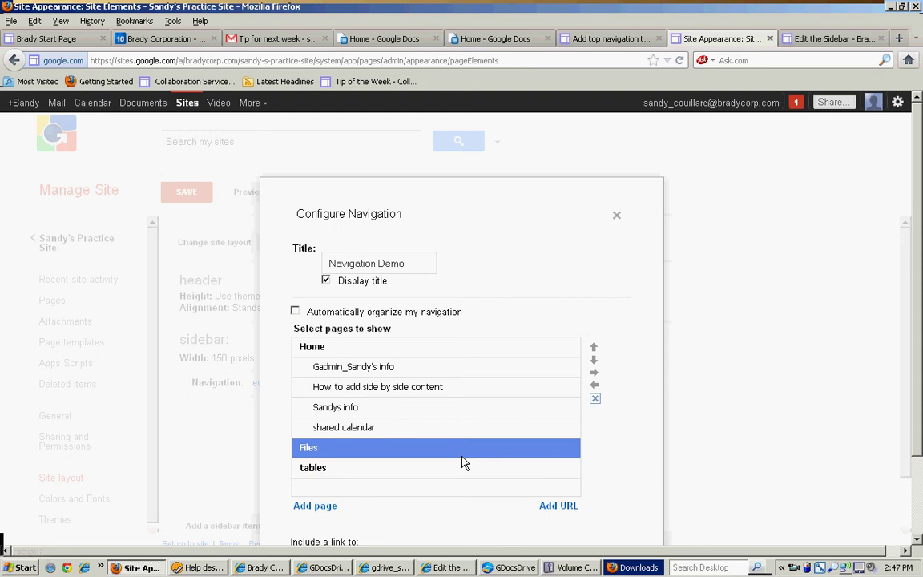
click(595, 398)
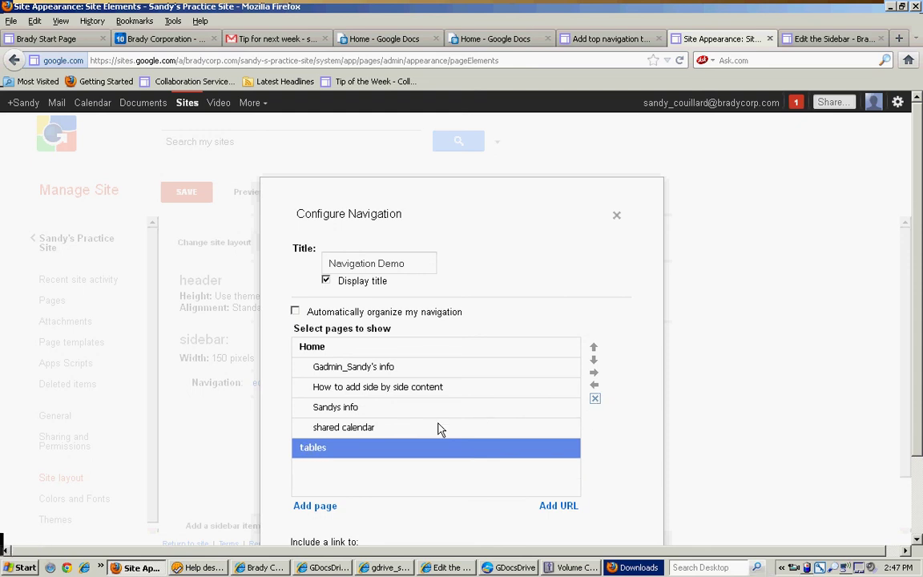
- Remove all four subpages under Home from the list of pages shown in the navigation
click(437, 370)
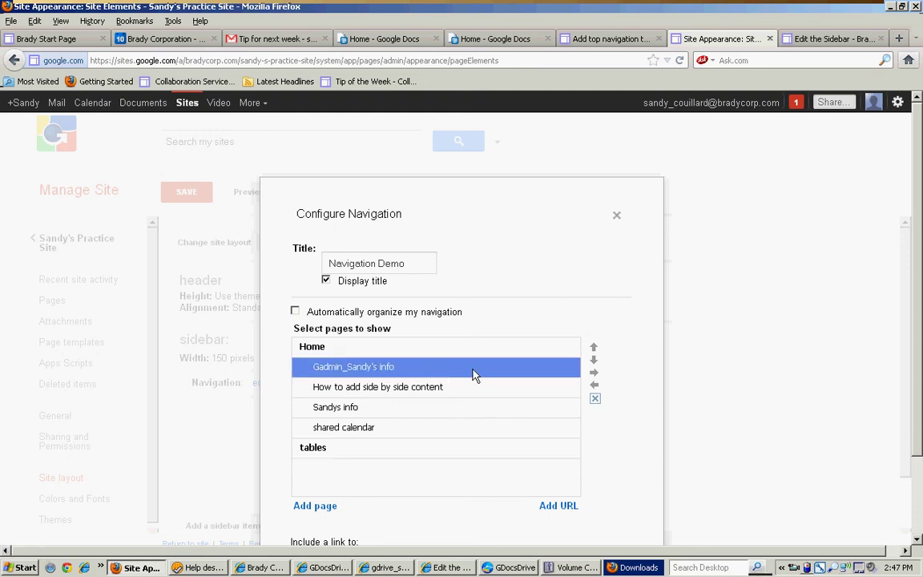
click(594, 399)
click(468, 389)
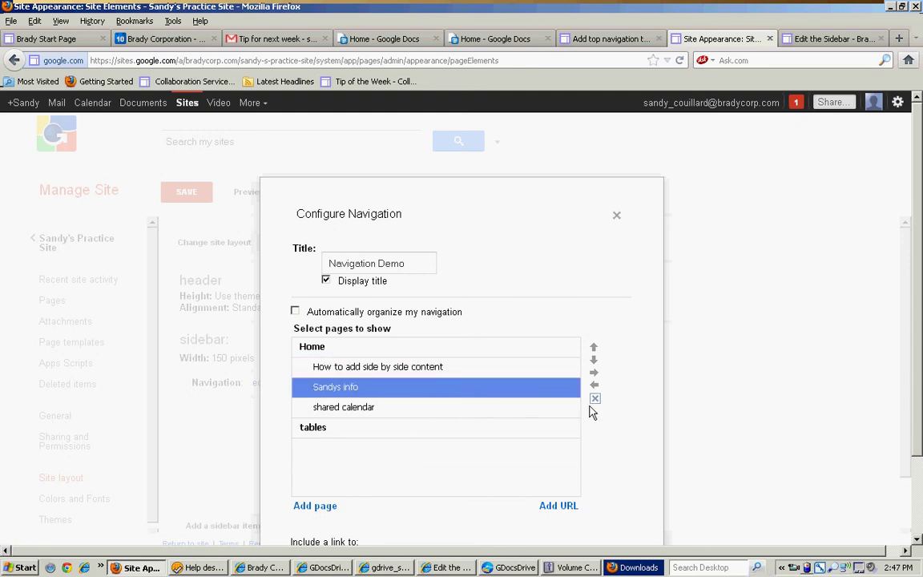
click(595, 400)
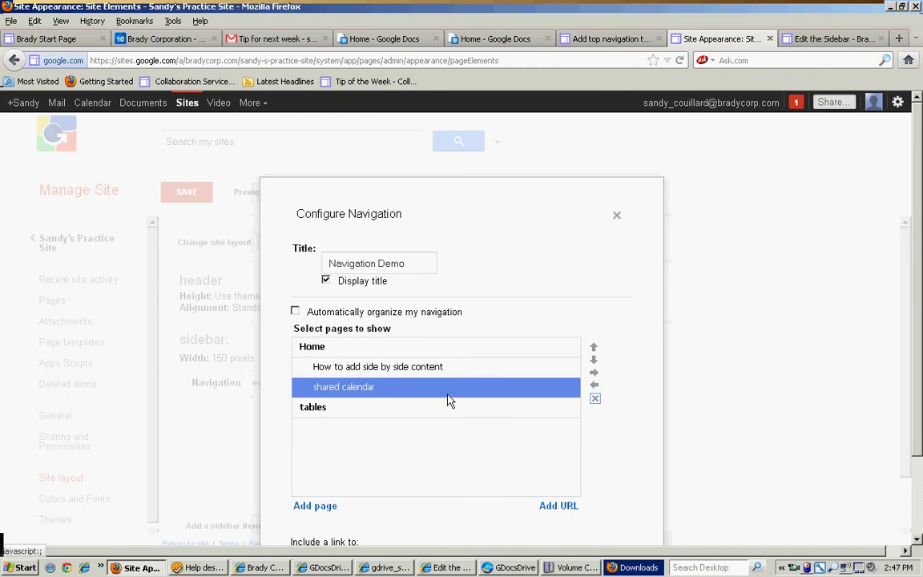
click(593, 400)
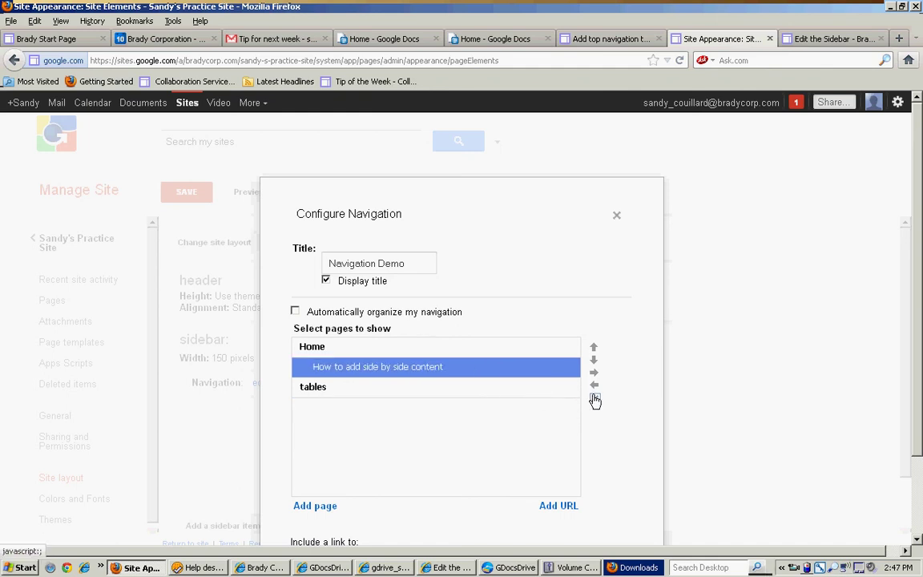
click(595, 399)
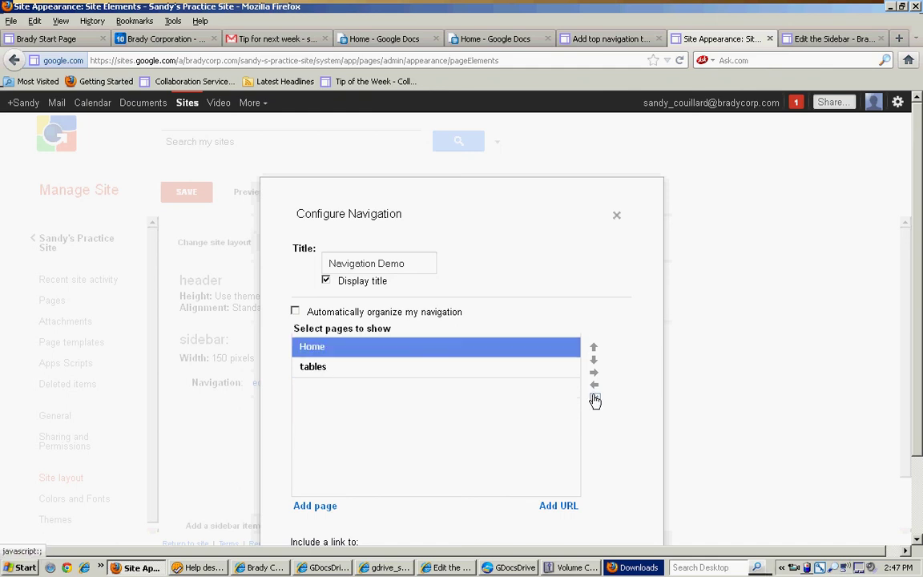
- Add the Tip of the Week page to the navigation list below Home and save the sidebar changes
click(315, 507)
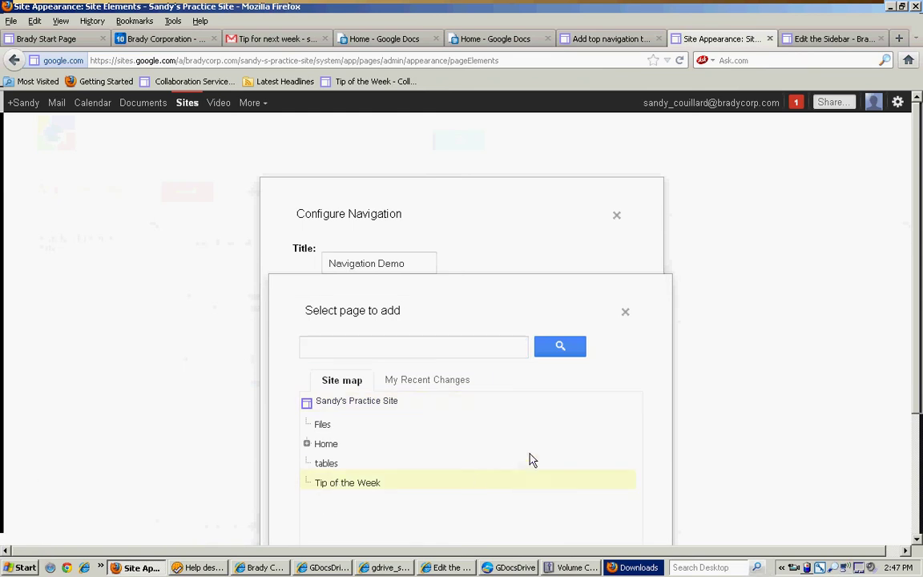
scroll(917, 343, down, 4)
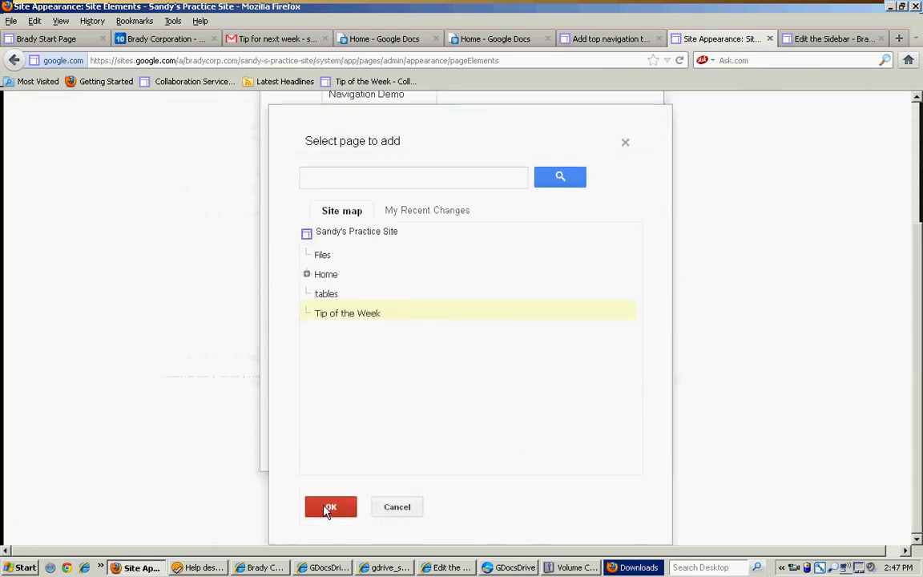
click(326, 509)
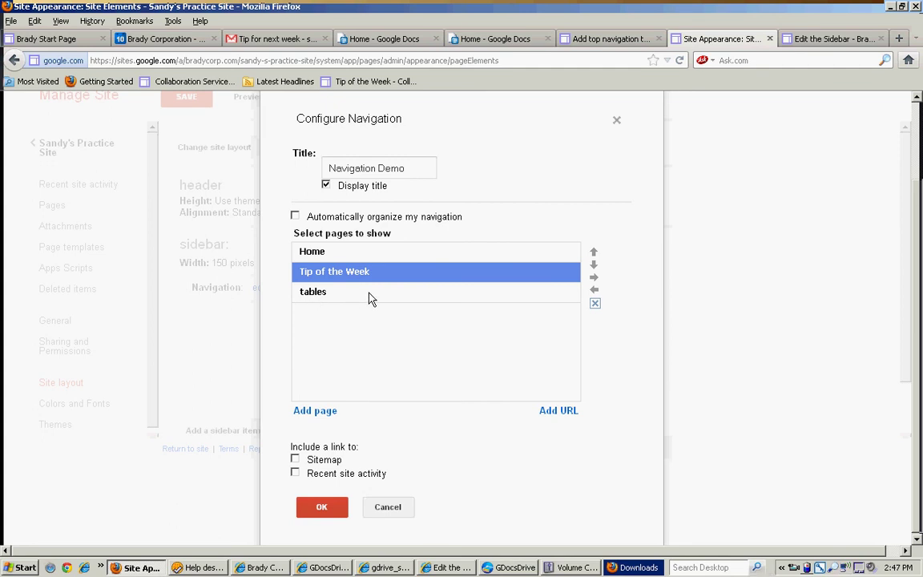
click(321, 508)
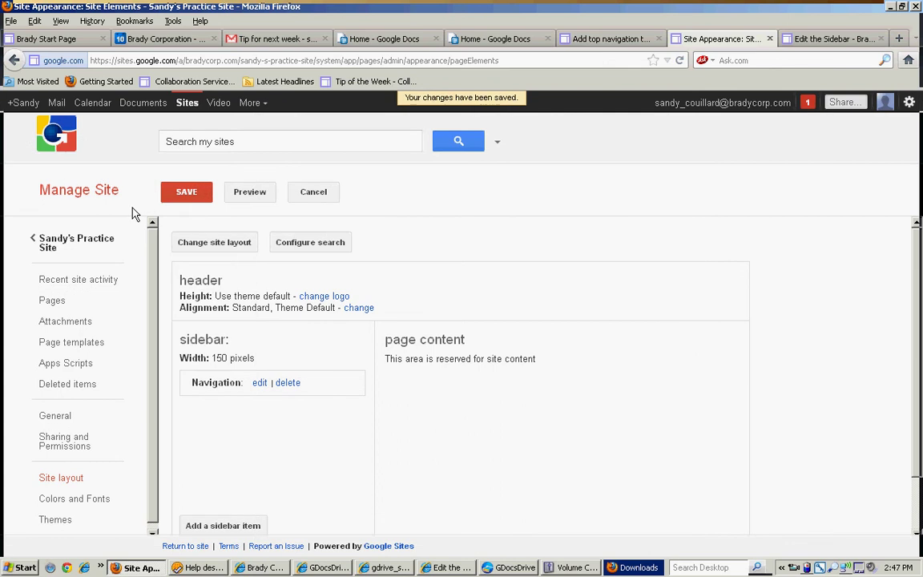
- Check the sidebar on the site's home page and open its Navigation element for editing
click(56, 245)
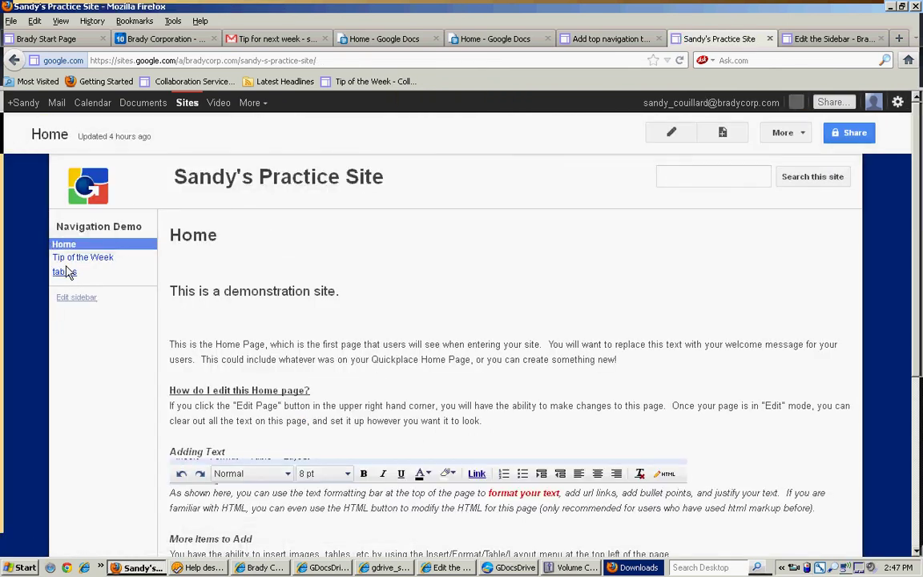
click(116, 264)
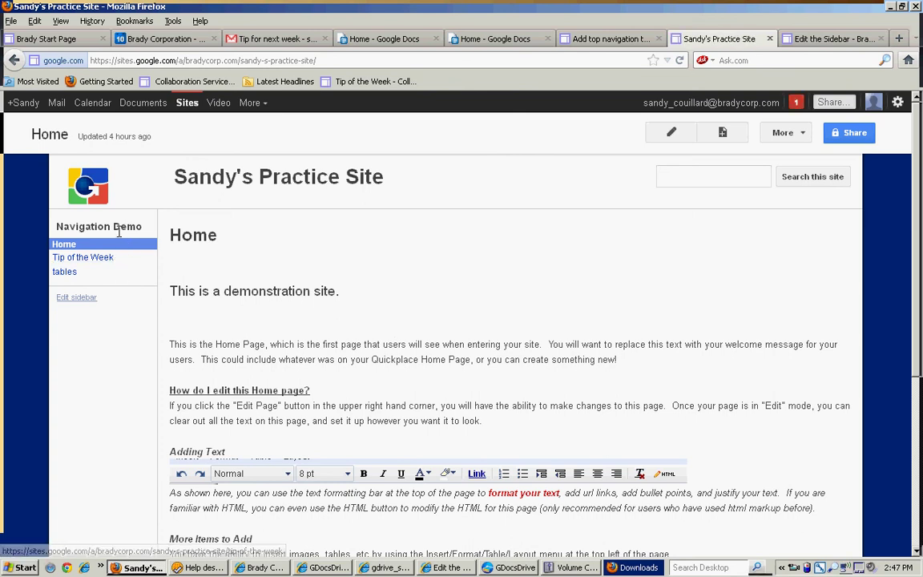
click(77, 301)
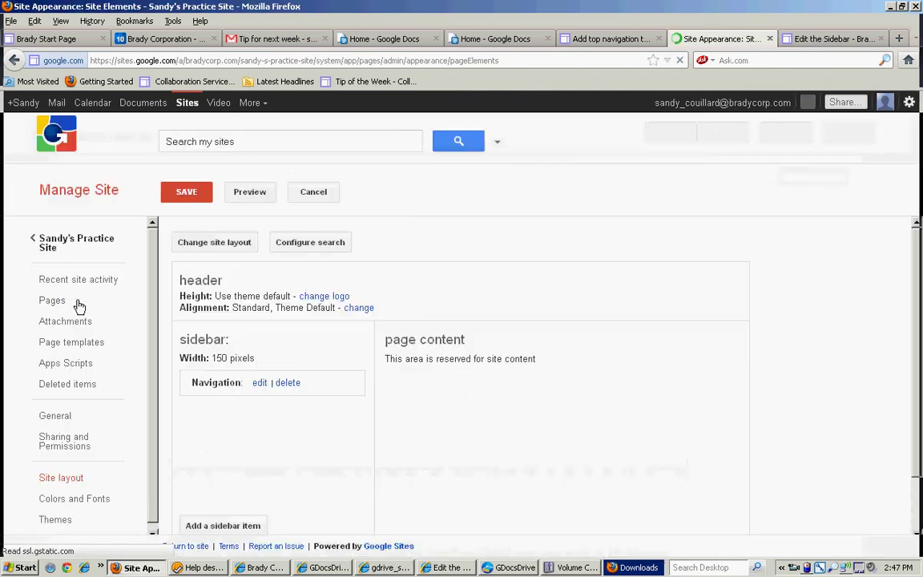
click(261, 384)
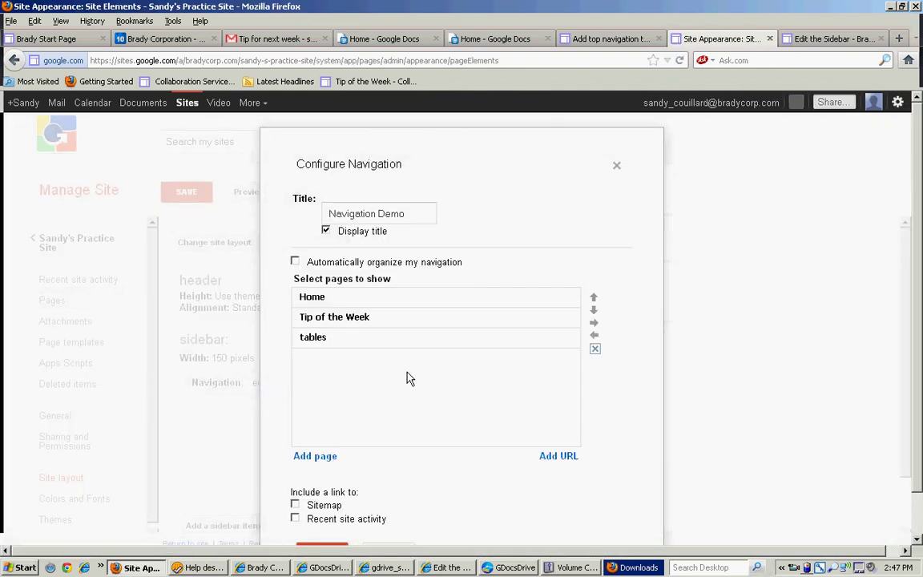
click(559, 457)
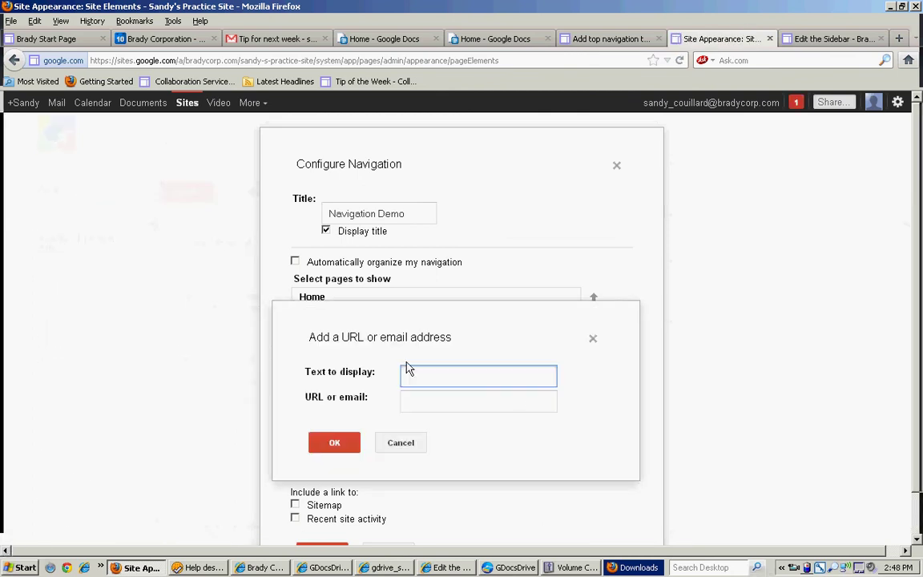
click(438, 397)
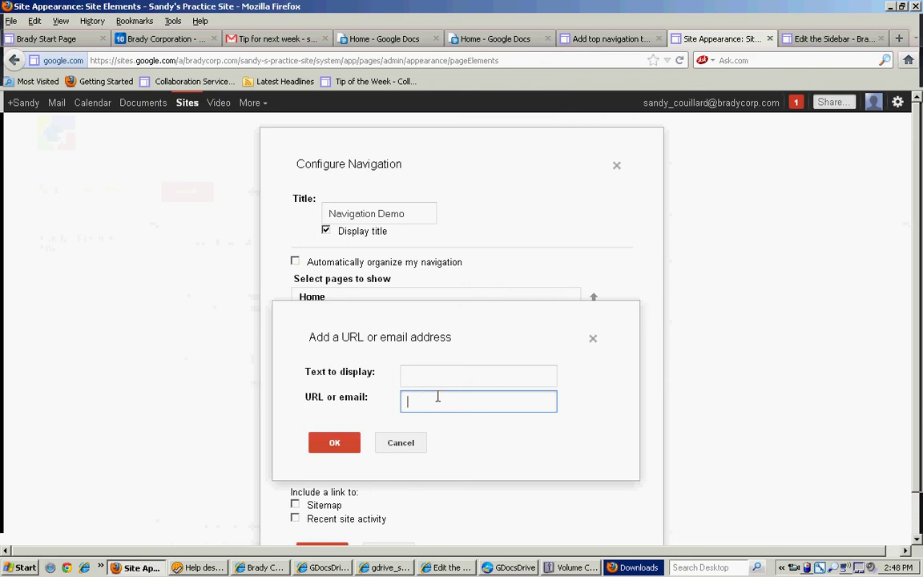
text(www.google.com)
click(430, 374)
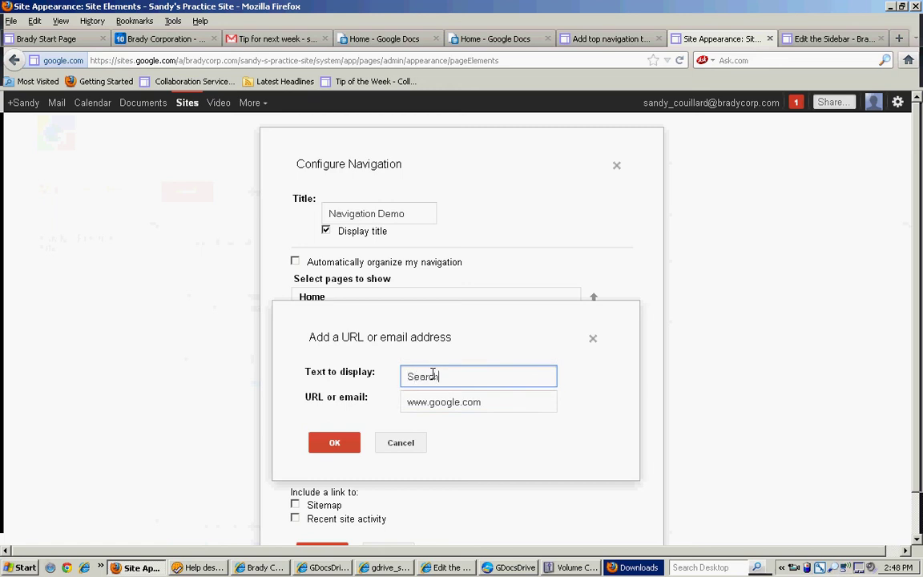
click(334, 441)
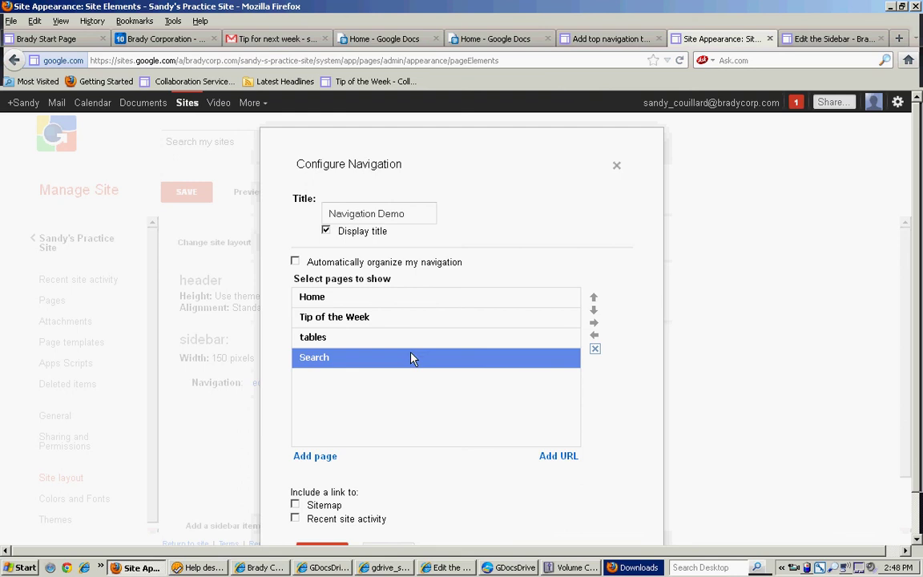
- Indent the Search link so it sits one level beneath the tables page in the navigation list
click(594, 325)
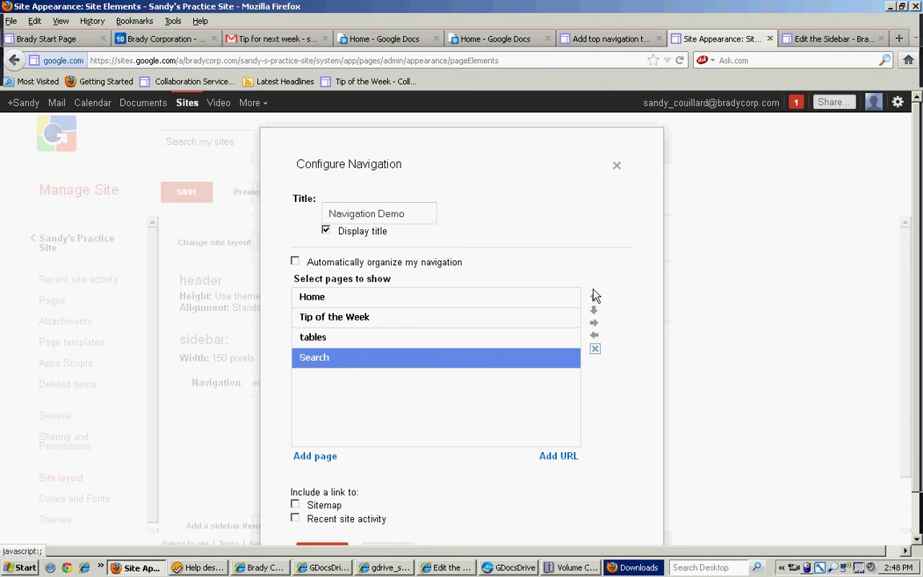
click(594, 335)
click(594, 326)
click(595, 325)
- Move Tip of the Week to the end of the navigation list, and save the layout before returning to the home page
click(460, 321)
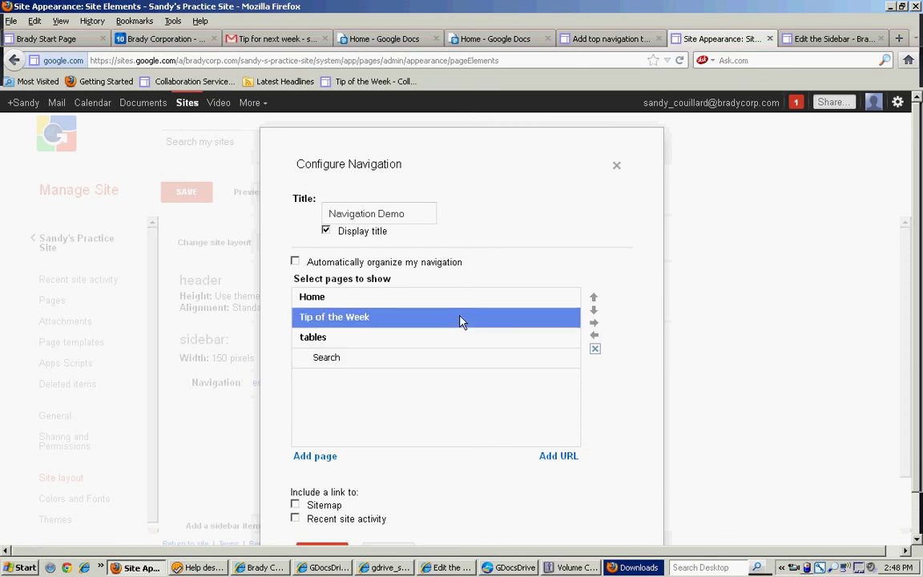
click(594, 311)
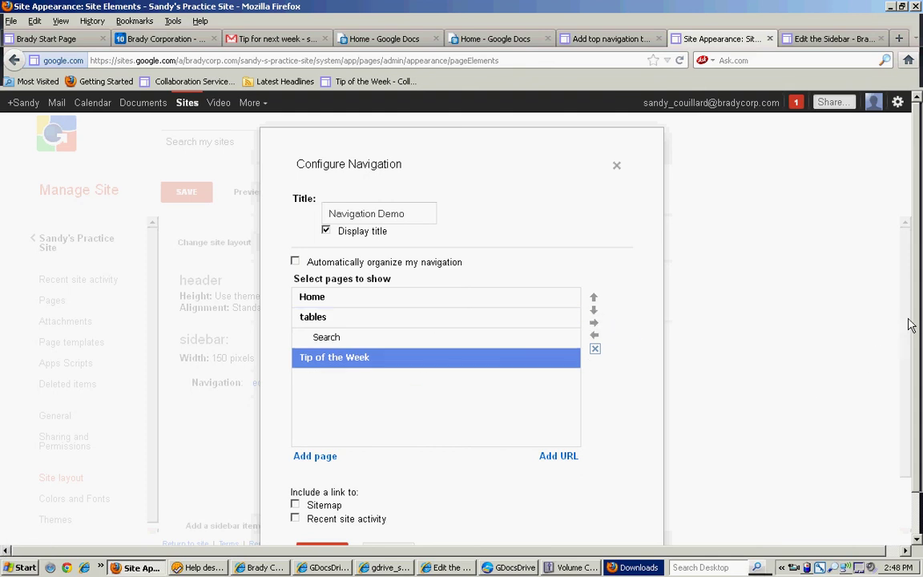
scroll(916, 321, down, 1)
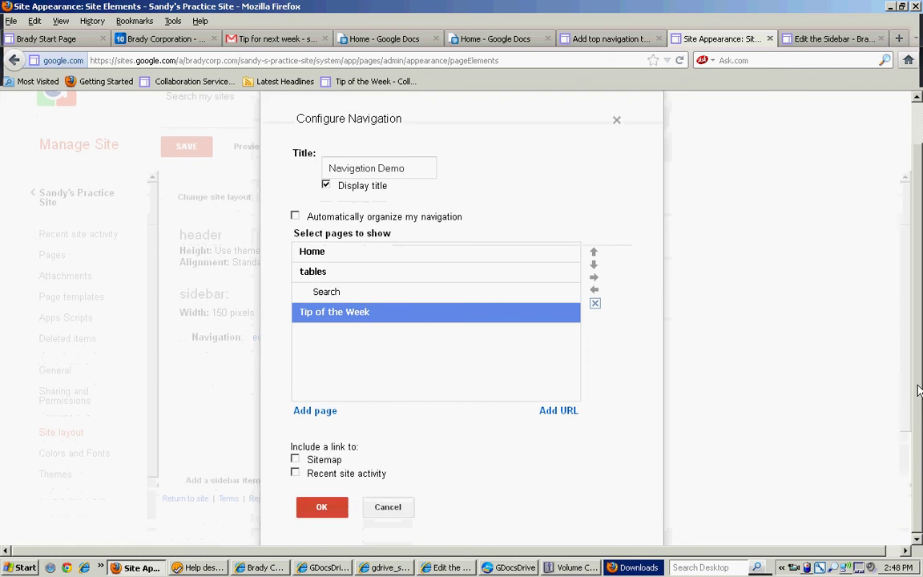
click(315, 509)
click(182, 193)
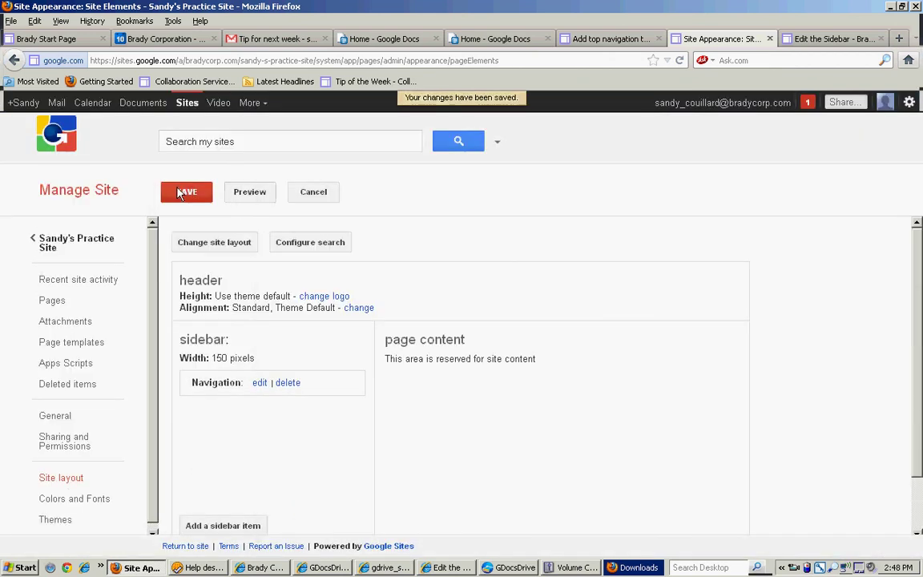
click(44, 239)
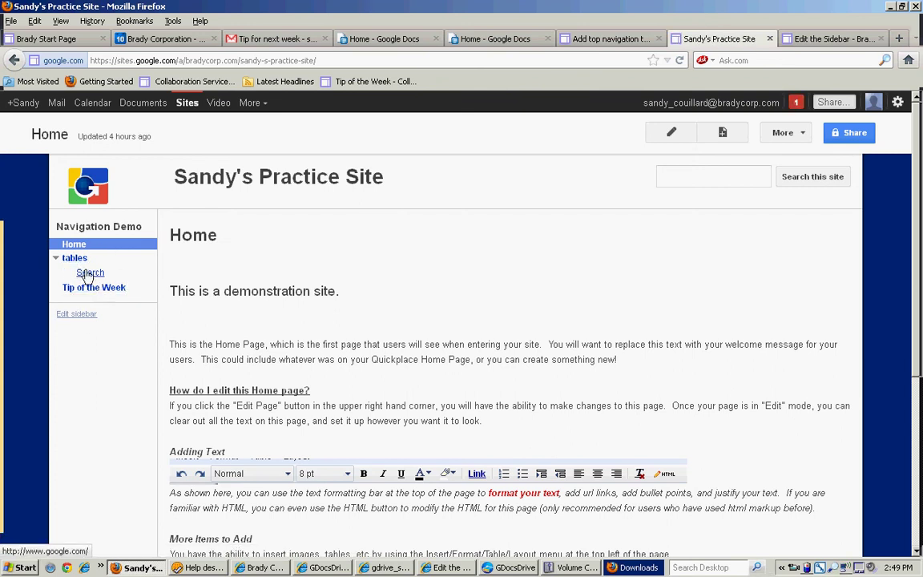
- Add a Site owners element to the sidebar and save the layout, returning to the home page
click(76, 315)
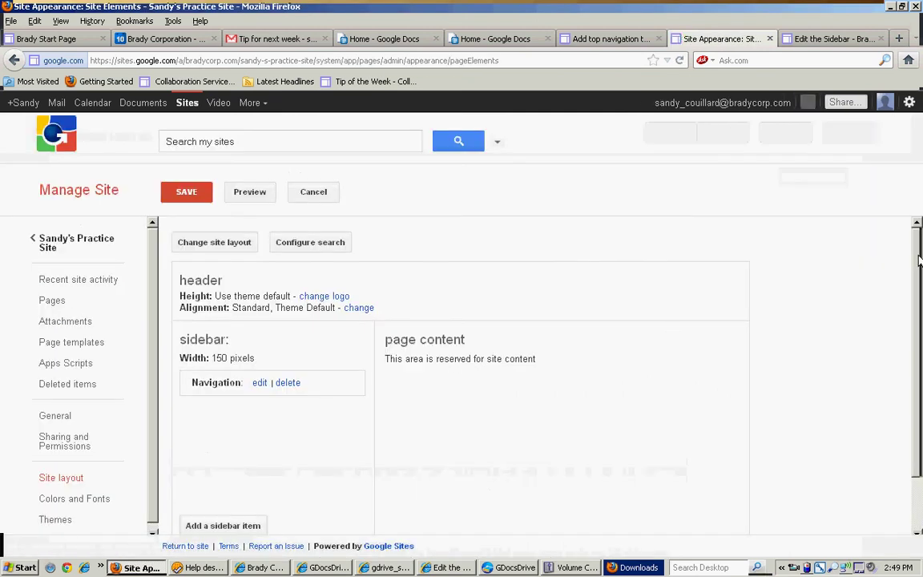
scroll(825, 304, down, 2)
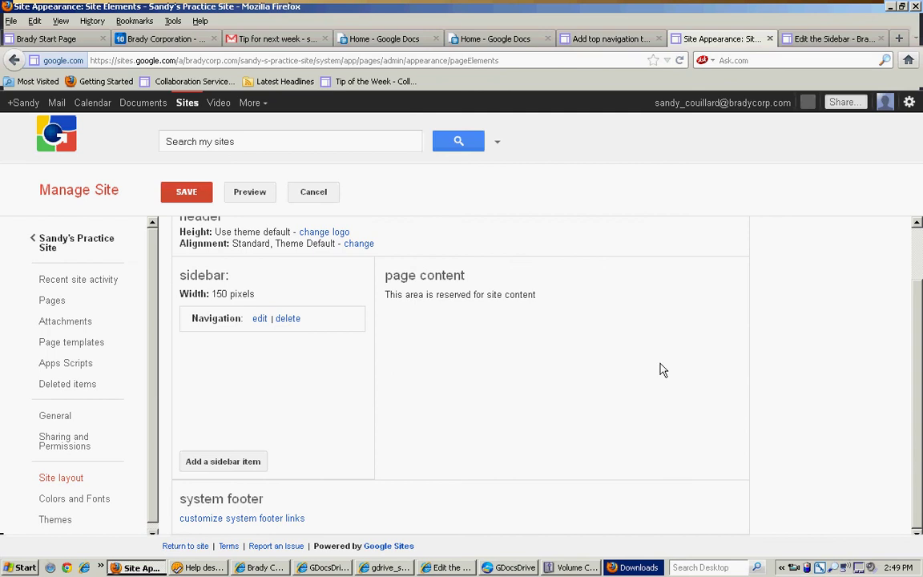
click(232, 463)
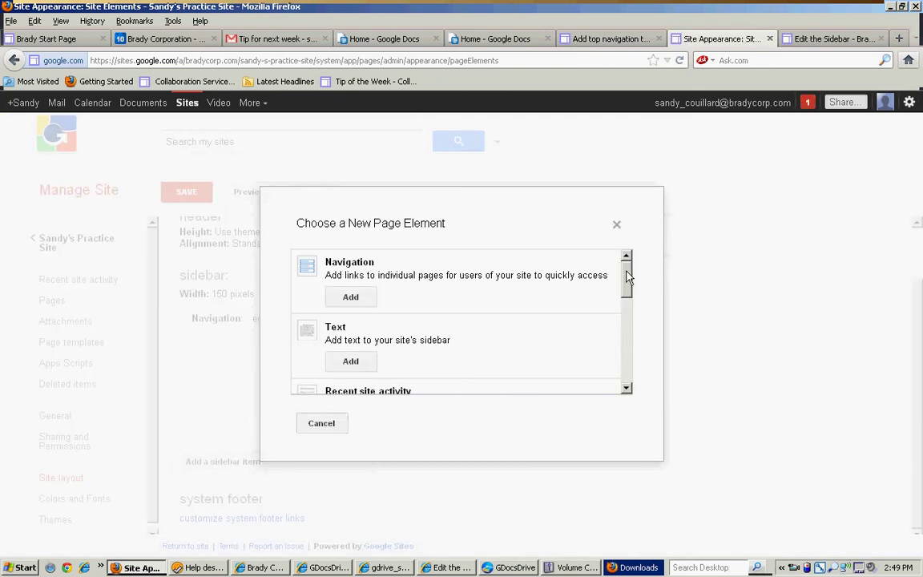
drag(627, 276, 628, 375)
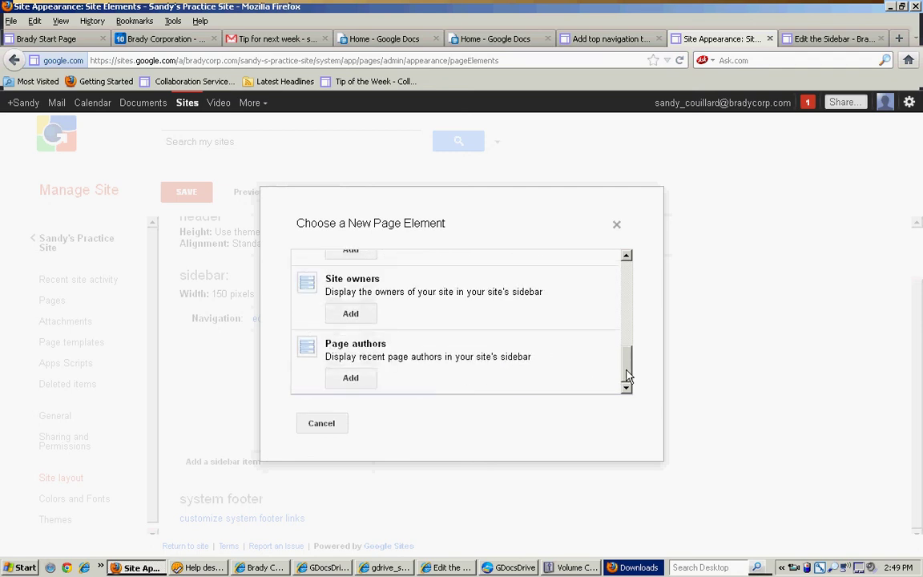
click(350, 314)
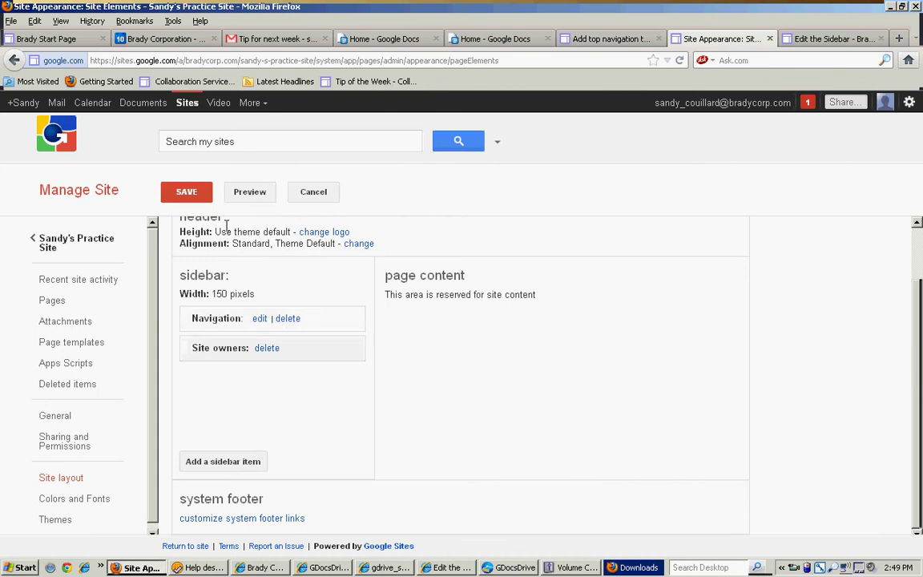
click(186, 194)
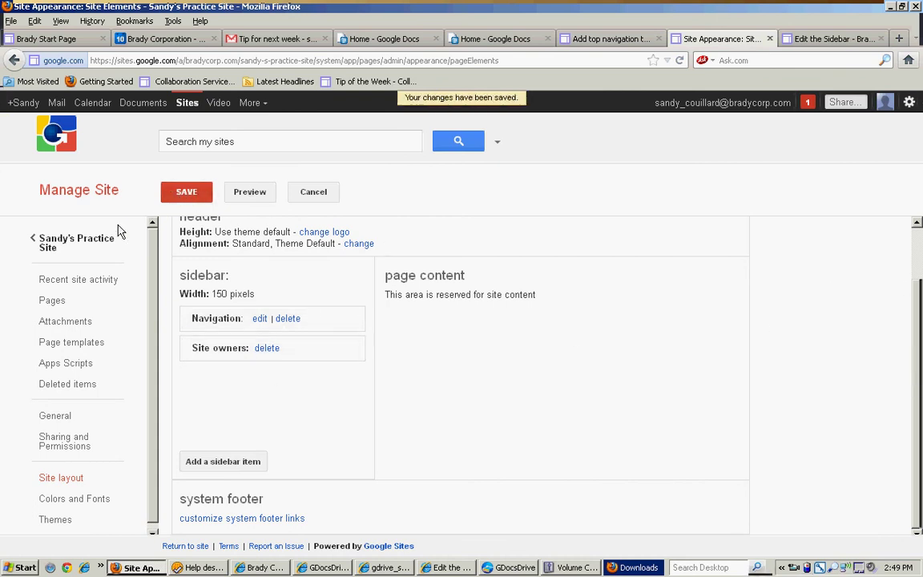
click(50, 244)
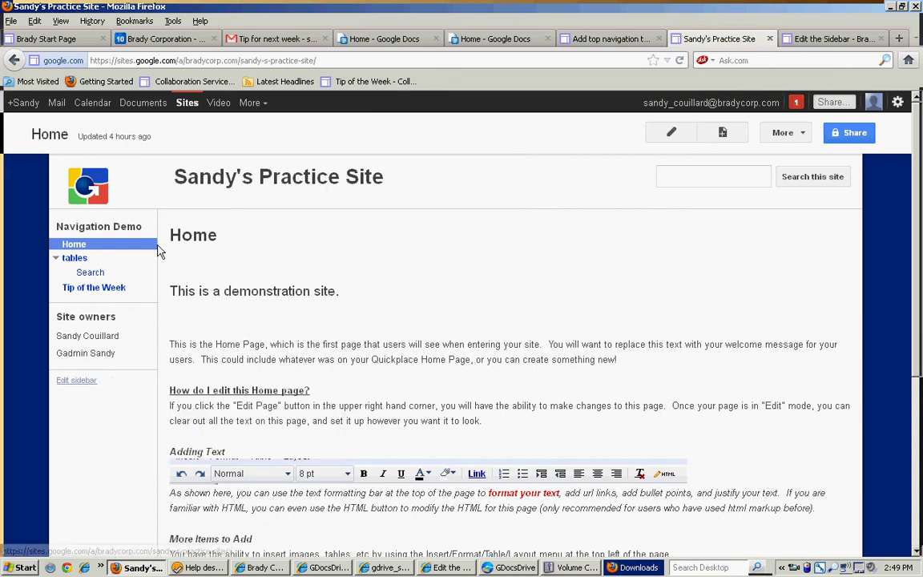
- Change the site layout so the sidebar is 200 pixels wide and displayed on the right
click(73, 385)
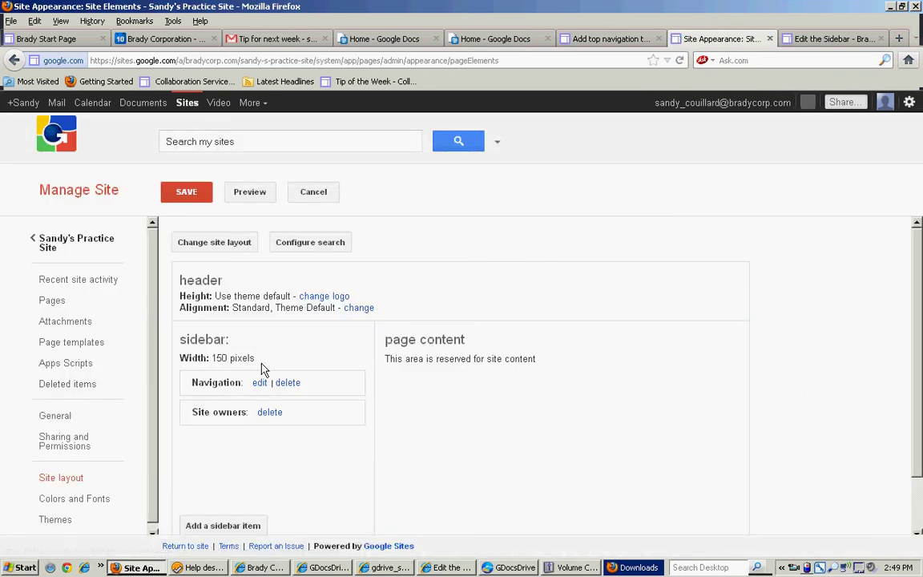
click(219, 243)
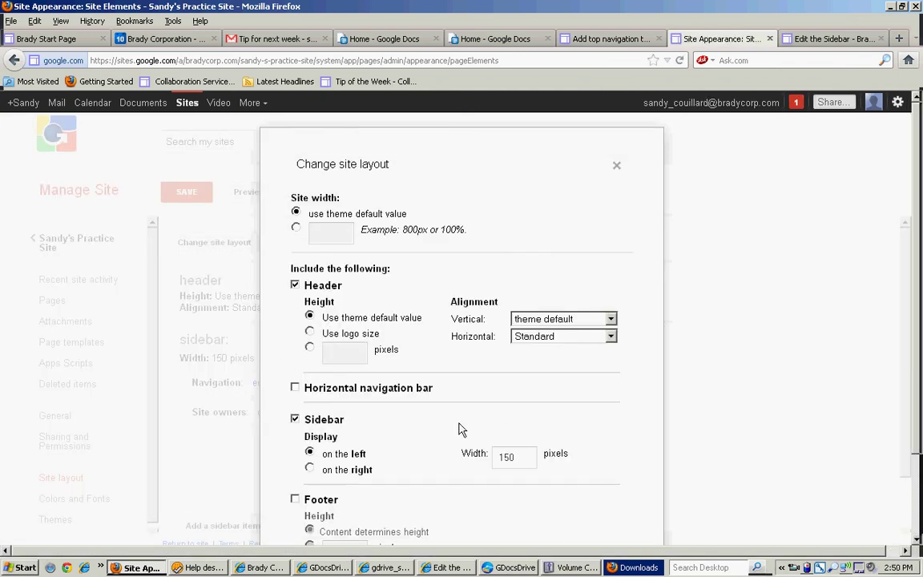
scroll(657, 395, down, 2)
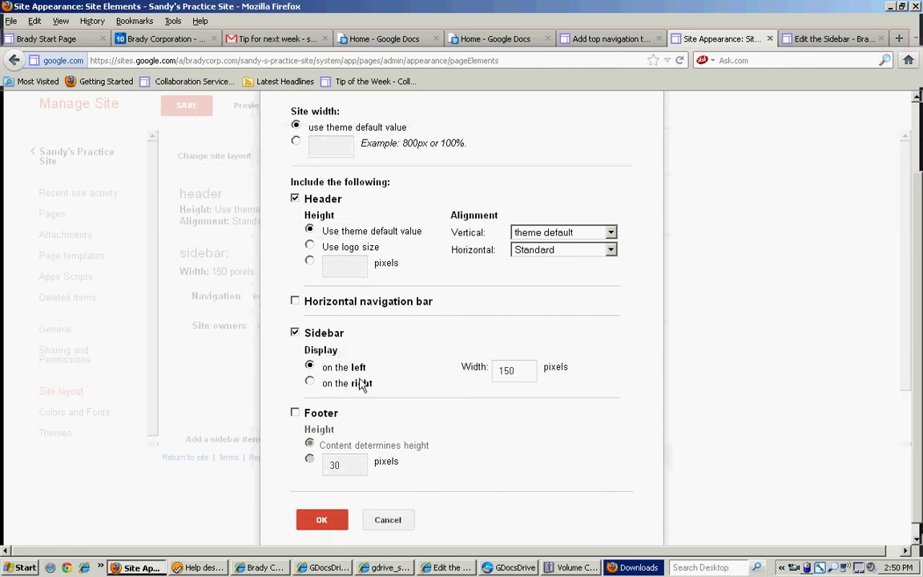
click(512, 371)
drag(516, 370, 487, 371)
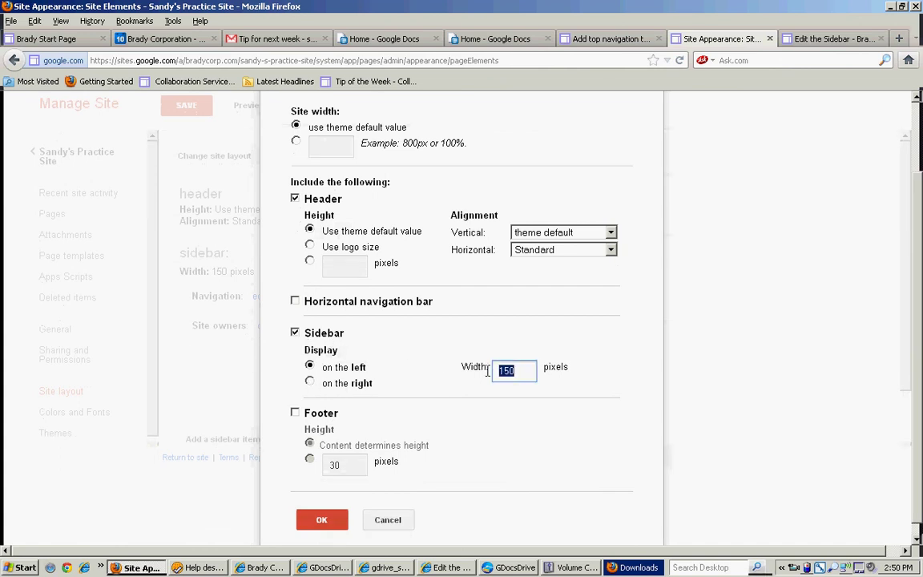
text(200)
click(310, 383)
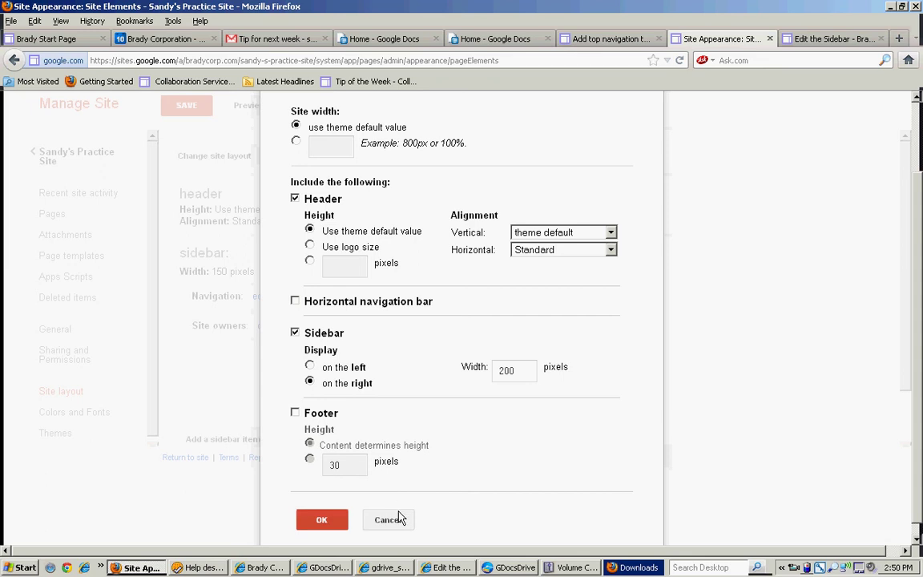
click(321, 522)
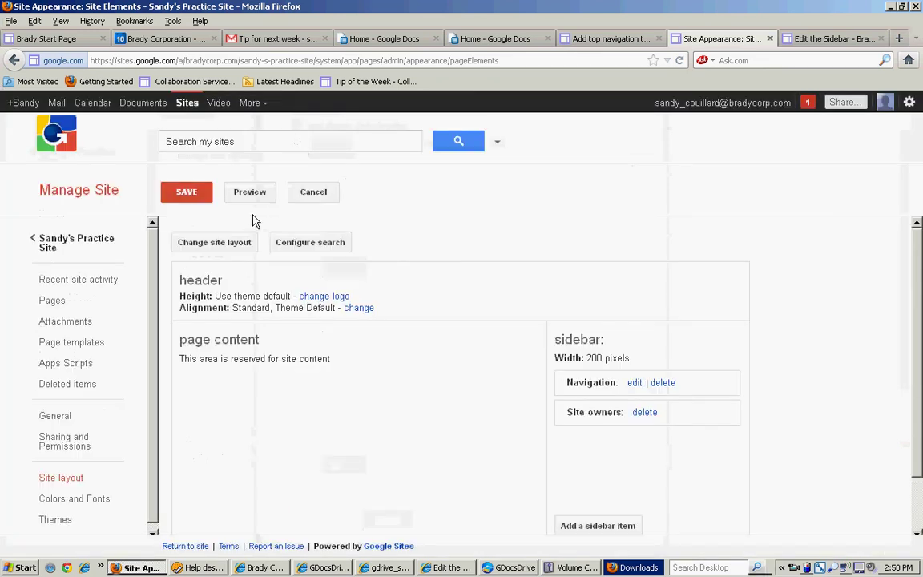
- Save the changed site layout and view the sidebar on the home page
click(188, 194)
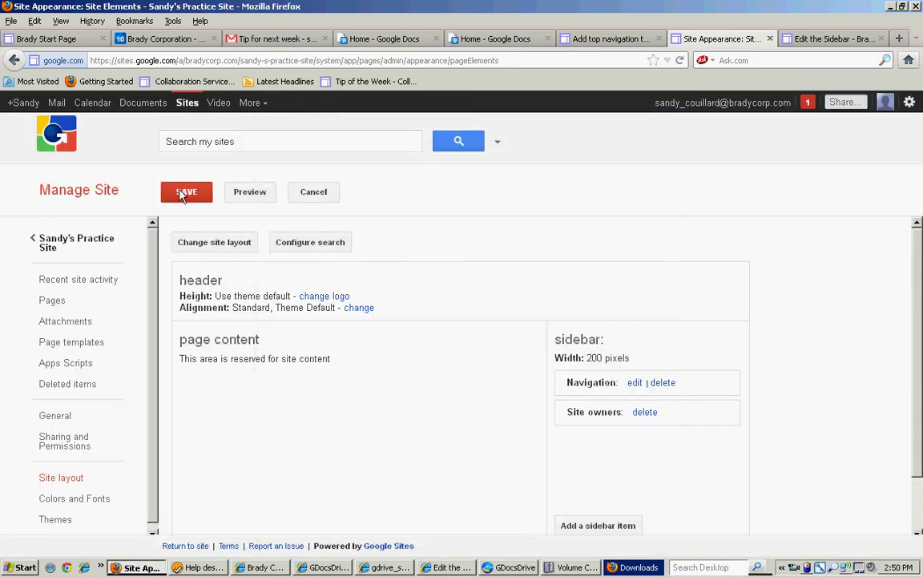
click(58, 244)
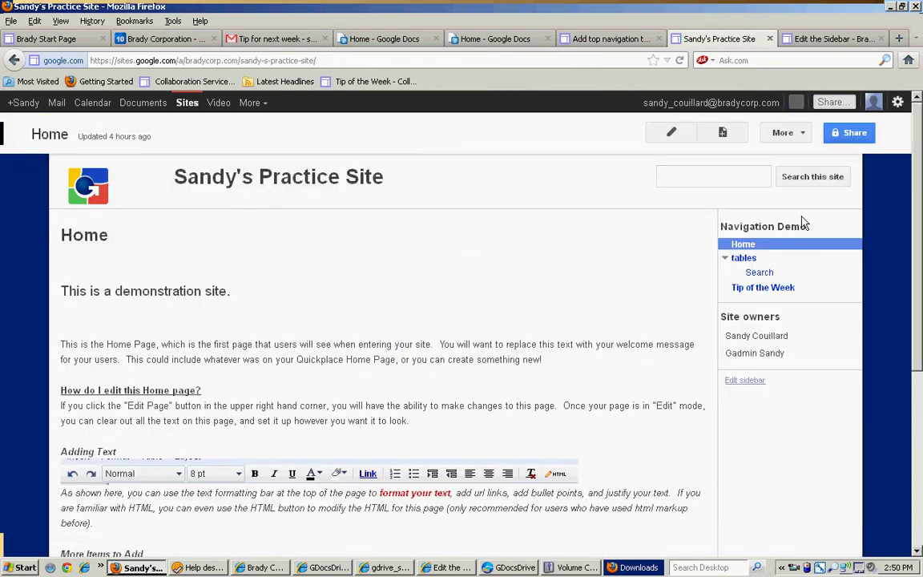
click(763, 265)
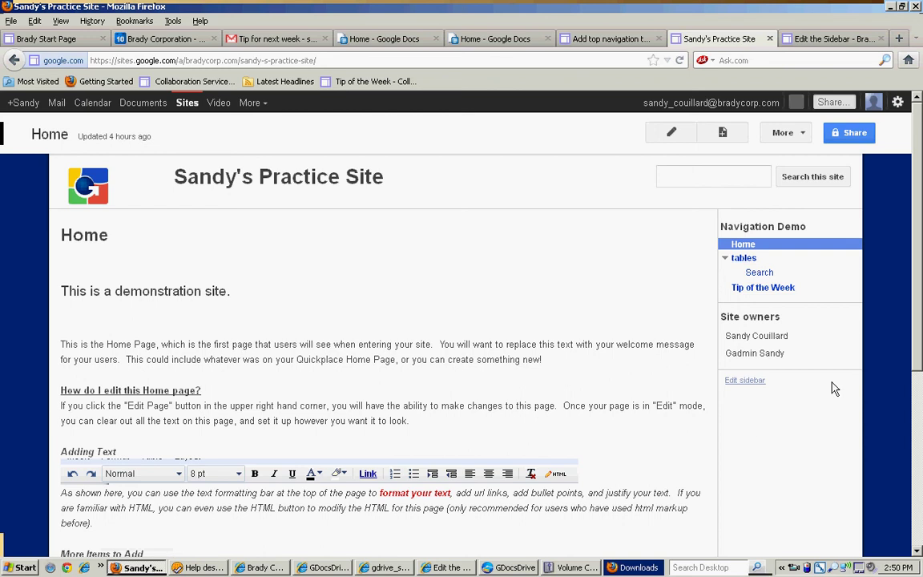